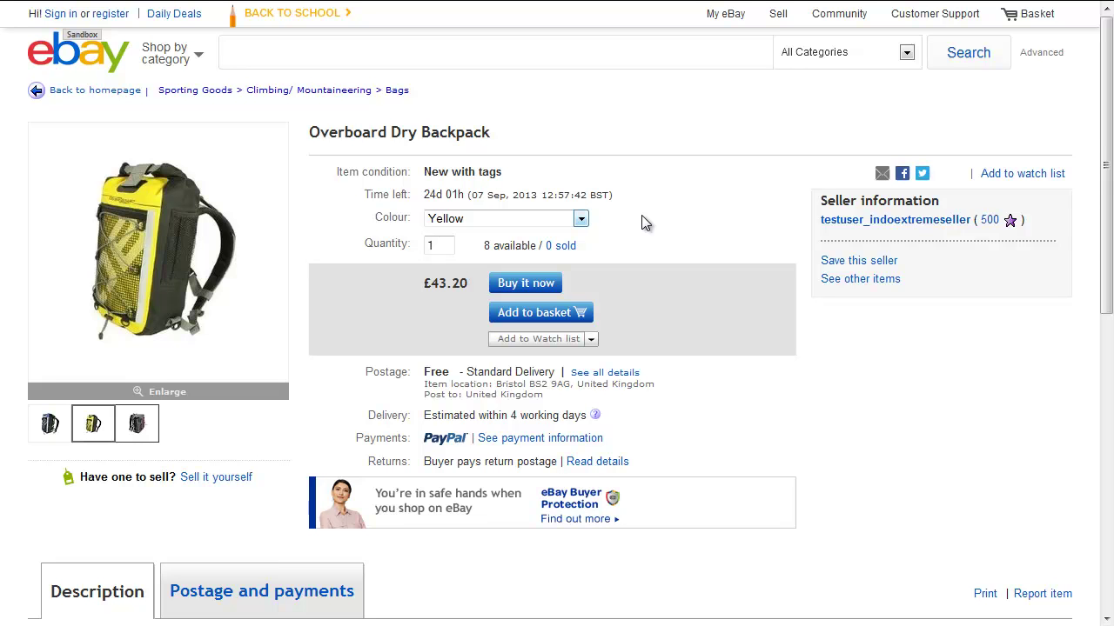
Preview the Overboard Dry Backpack listing in Blue, and return its colour to Yellow.
{"action": "left_click", "coordinate": [577, 220]}
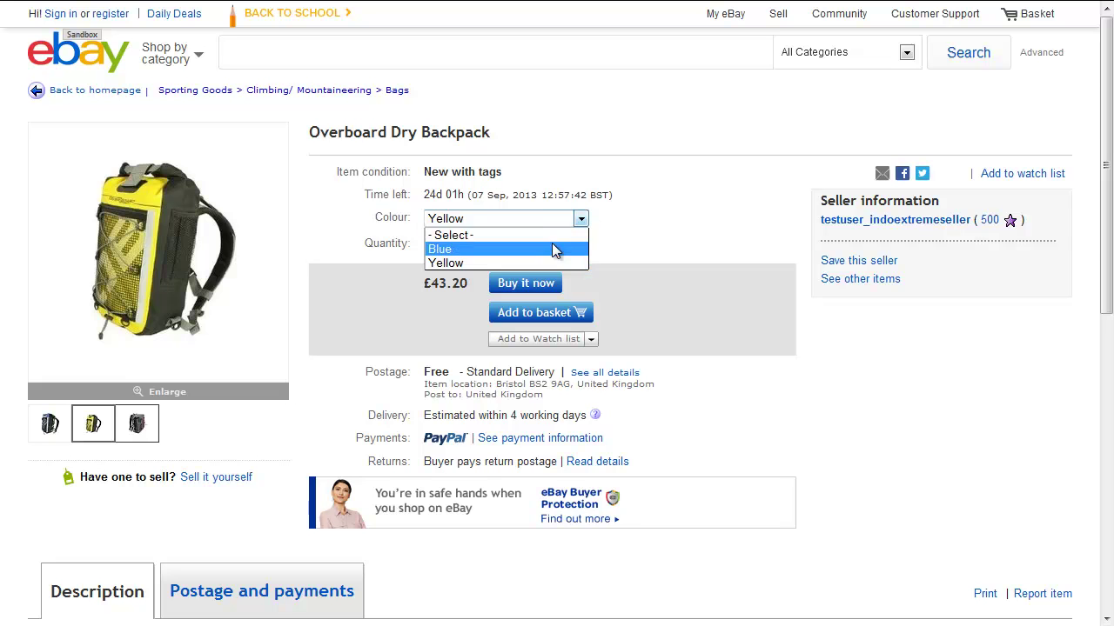
{"action": "left_click", "coordinate": [552, 249]}
{"action": "left_click", "coordinate": [565, 222]}
{"action": "left_click", "coordinate": [559, 262]}
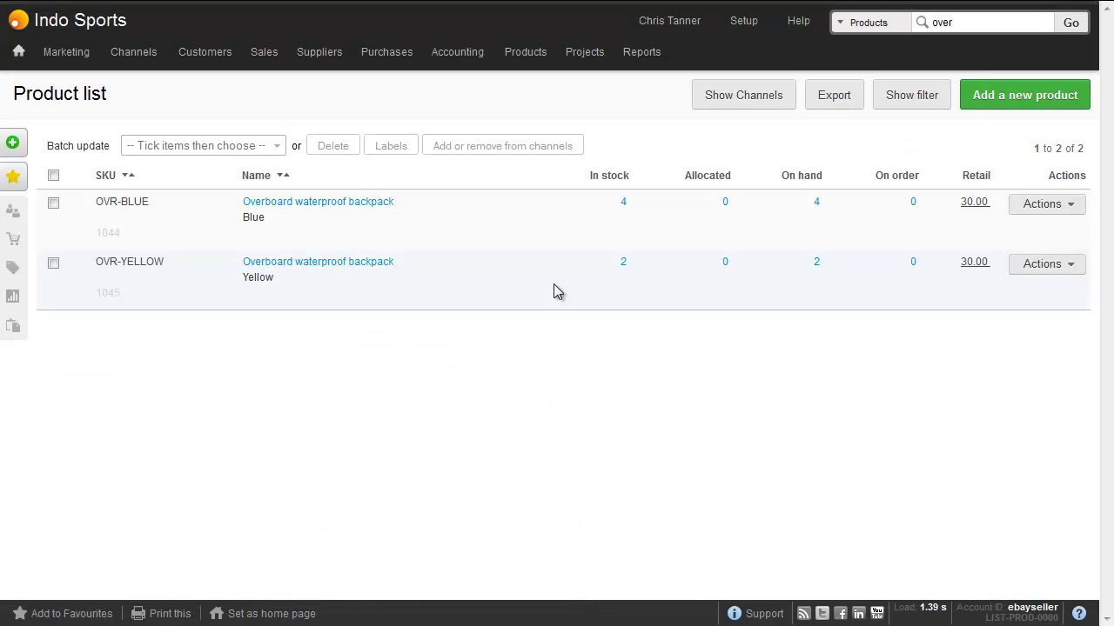
Start a new eBay listing profile in Brightpearl with UK as the eBay site.
{"action": "mouse_move", "coordinate": [137, 59]}
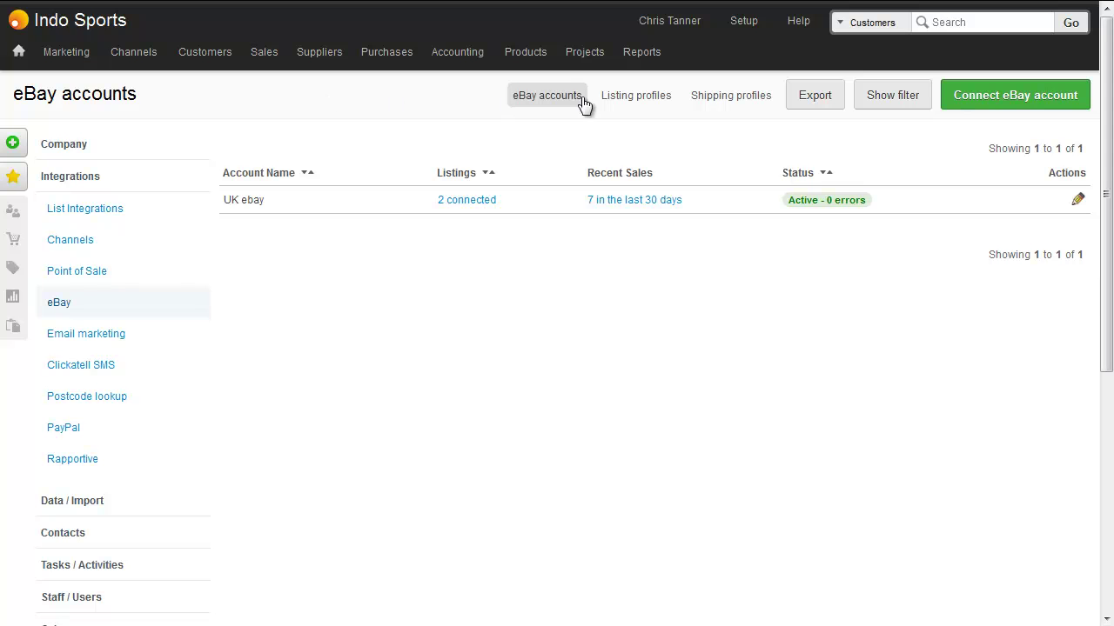
{"action": "left_click", "coordinate": [637, 103]}
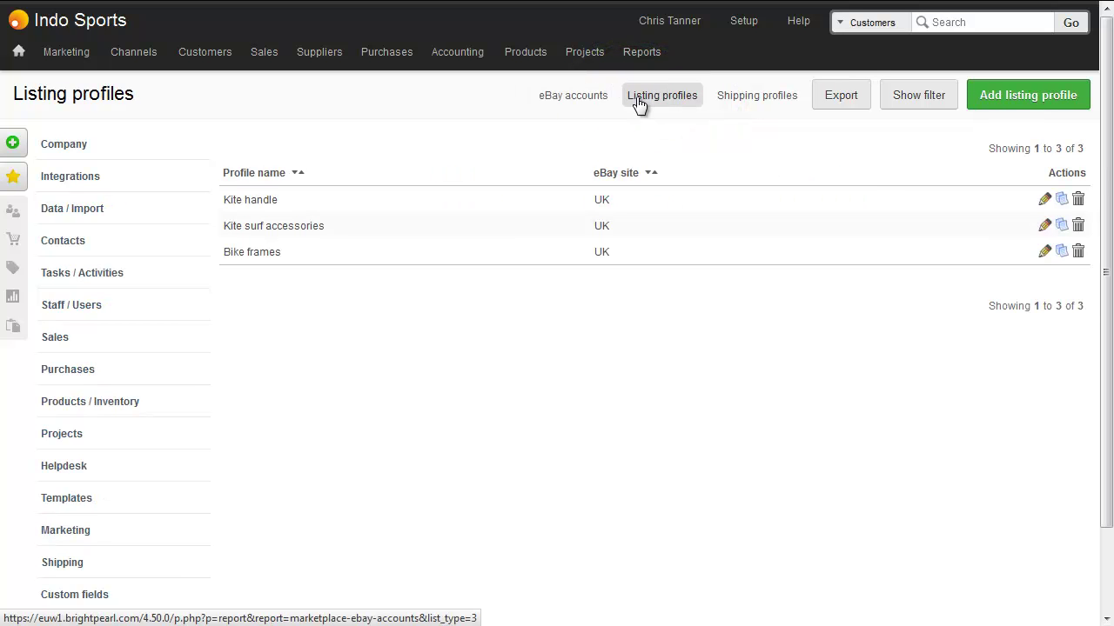
{"action": "left_click", "coordinate": [1043, 100]}
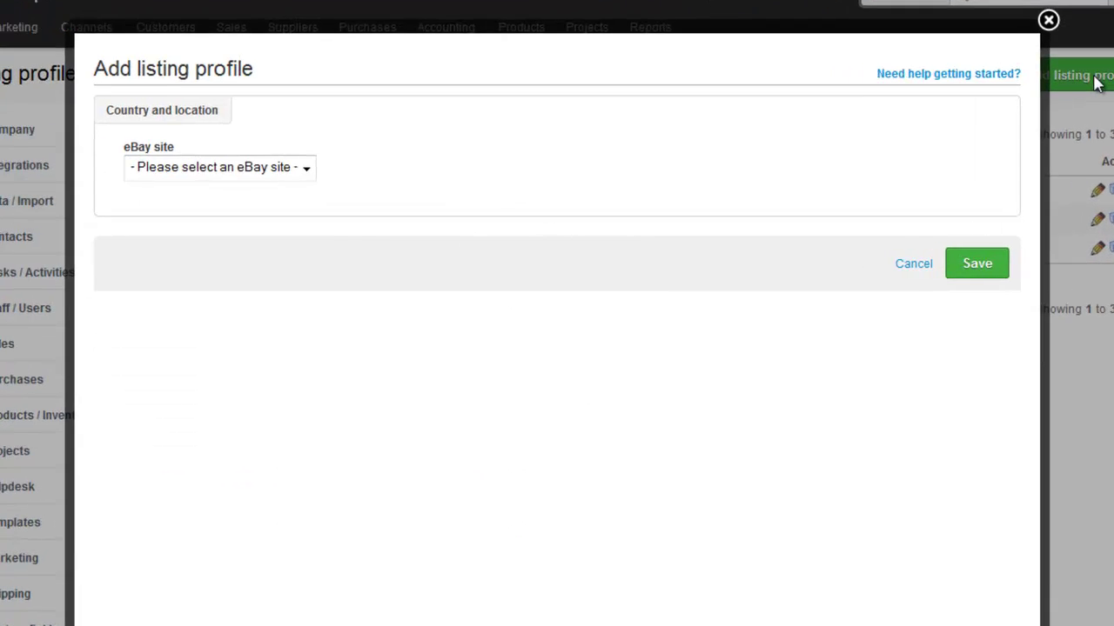
{"action": "left_click", "coordinate": [264, 151]}
{"action": "scroll", "coordinate": [269, 215], "scroll_direction": "down", "scroll_amount": 1}
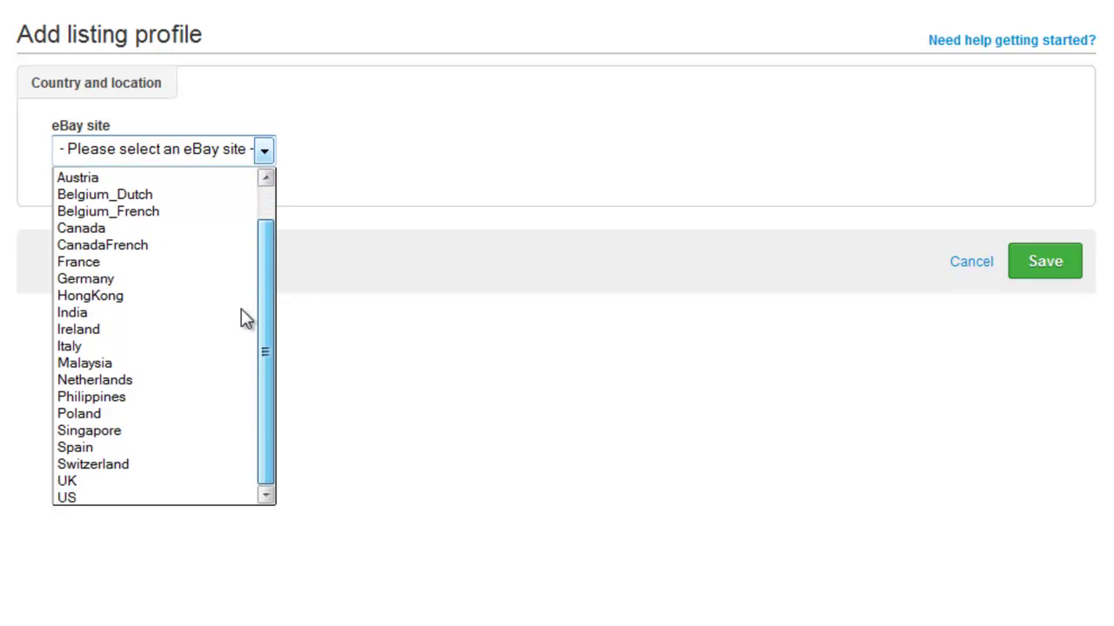
{"action": "left_click", "coordinate": [157, 482]}
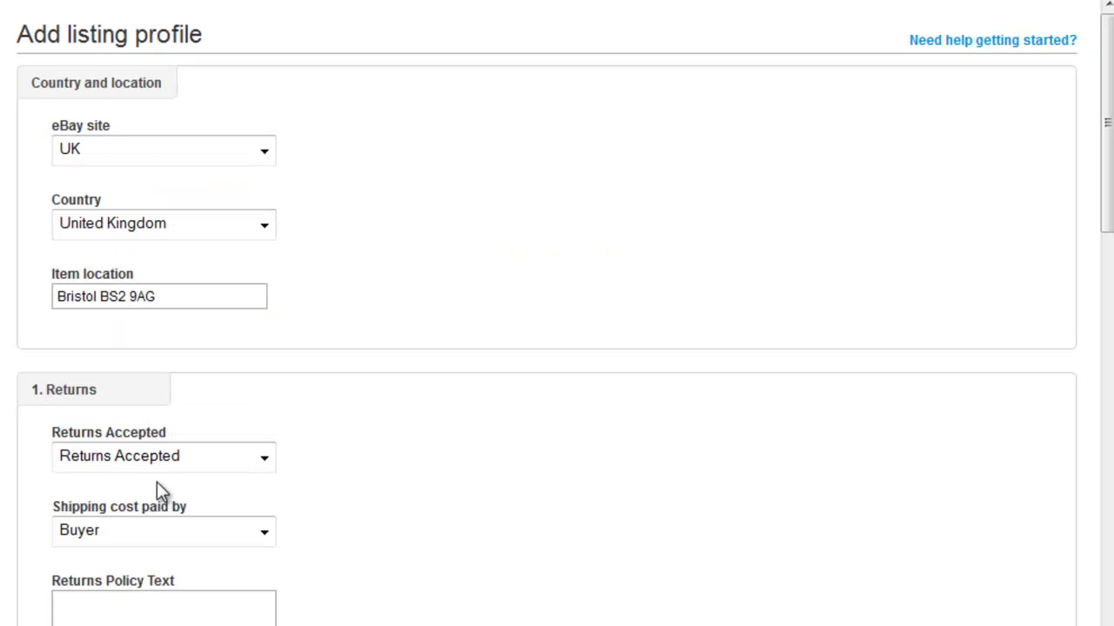
Keep returns accepted with shipping paid by Buyer, and enter the returns policy text "Returns to be sent back to Indo Pacific at the address below".
{"action": "left_click", "coordinate": [99, 298]}
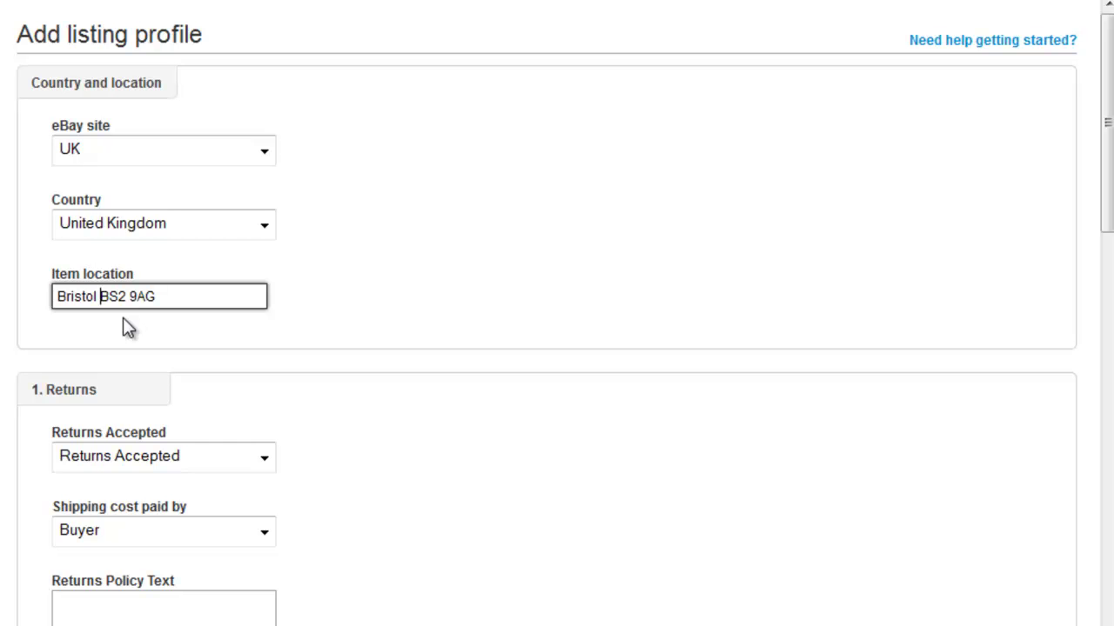
{"action": "scroll", "coordinate": [123, 318], "scroll_direction": "down", "scroll_amount": 3}
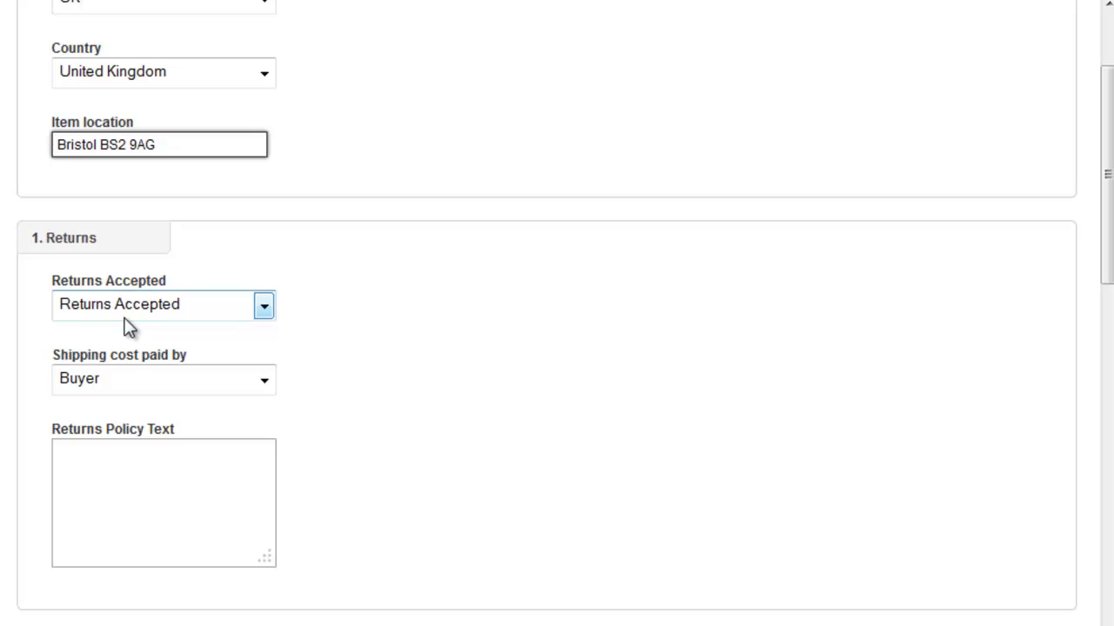
{"action": "left_click", "coordinate": [137, 315]}
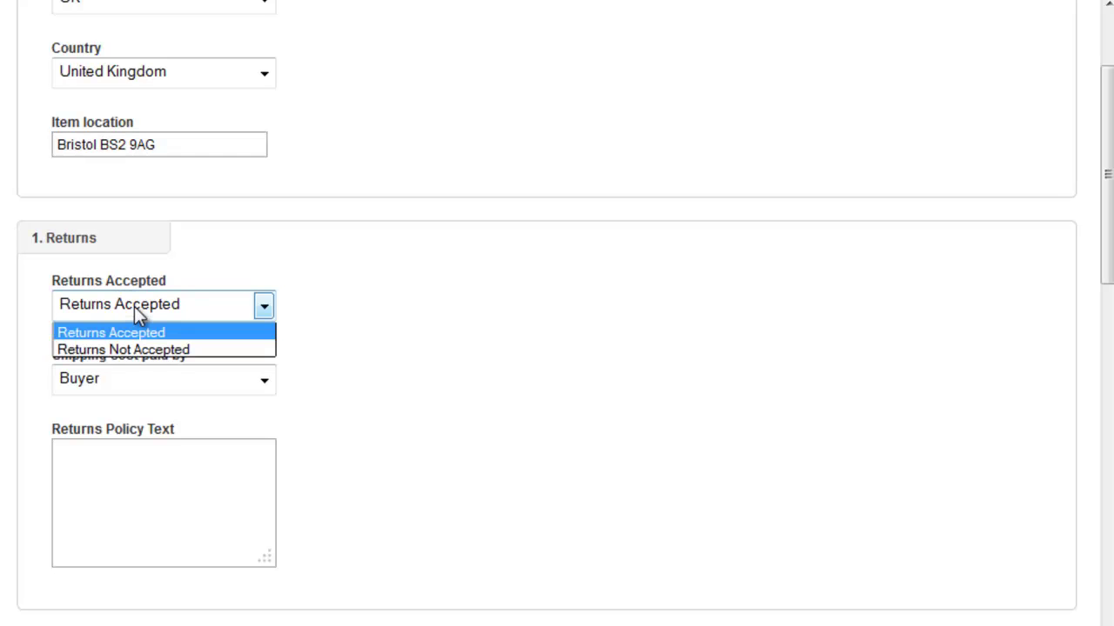
{"action": "left_click", "coordinate": [311, 316]}
{"action": "left_click", "coordinate": [270, 380]}
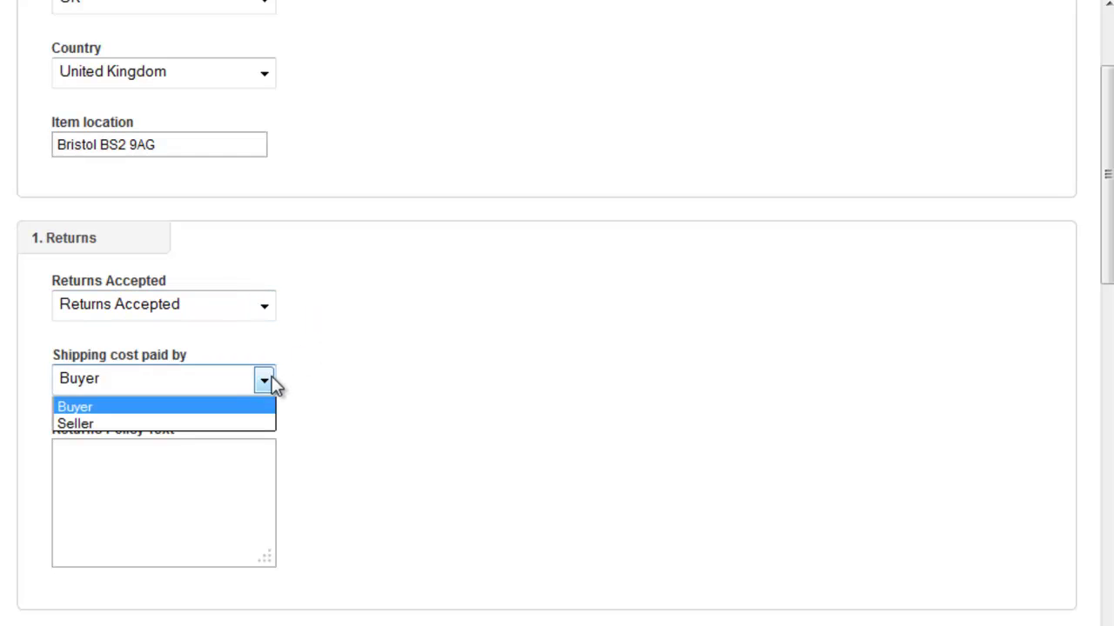
{"action": "left_click", "coordinate": [292, 377]}
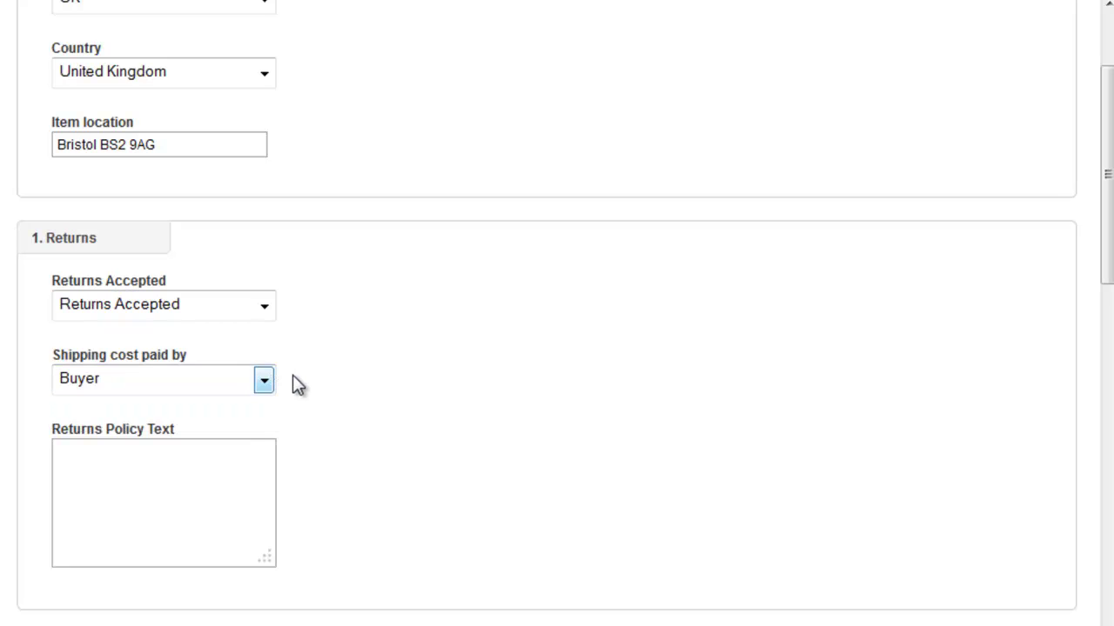
{"action": "left_click", "coordinate": [203, 482]}
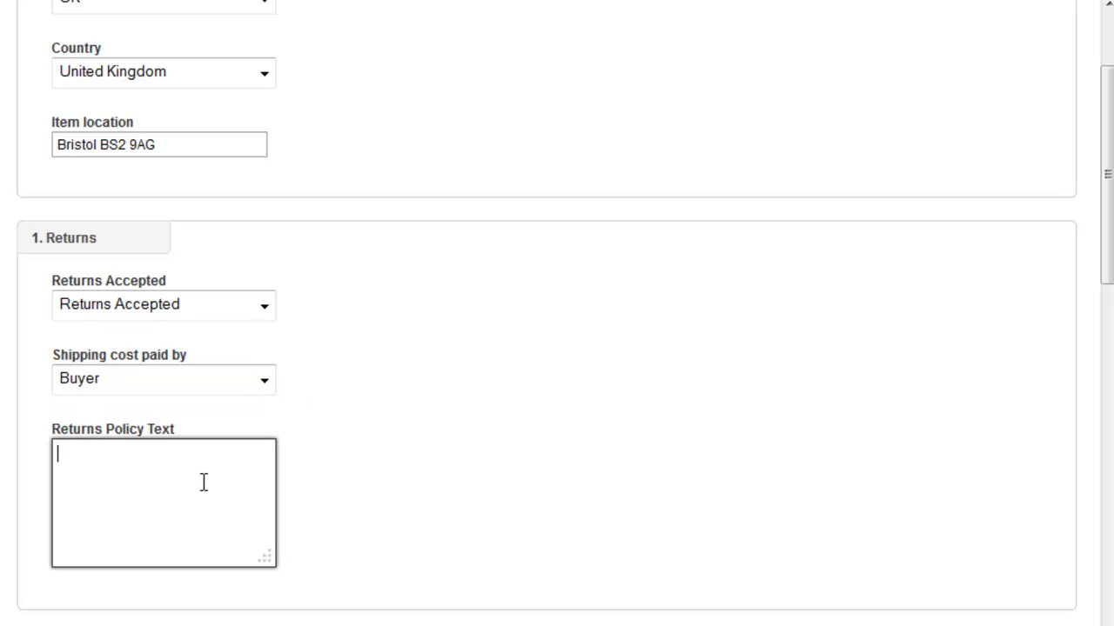
{"action": "type", "text": "Returns to be sent back to Indo Pacific at the address below"}
Fill in the PayPal email address and choose eBay as the profile's price list.
{"action": "scroll", "coordinate": [296, 435], "scroll_direction": "down", "scroll_amount": 6}
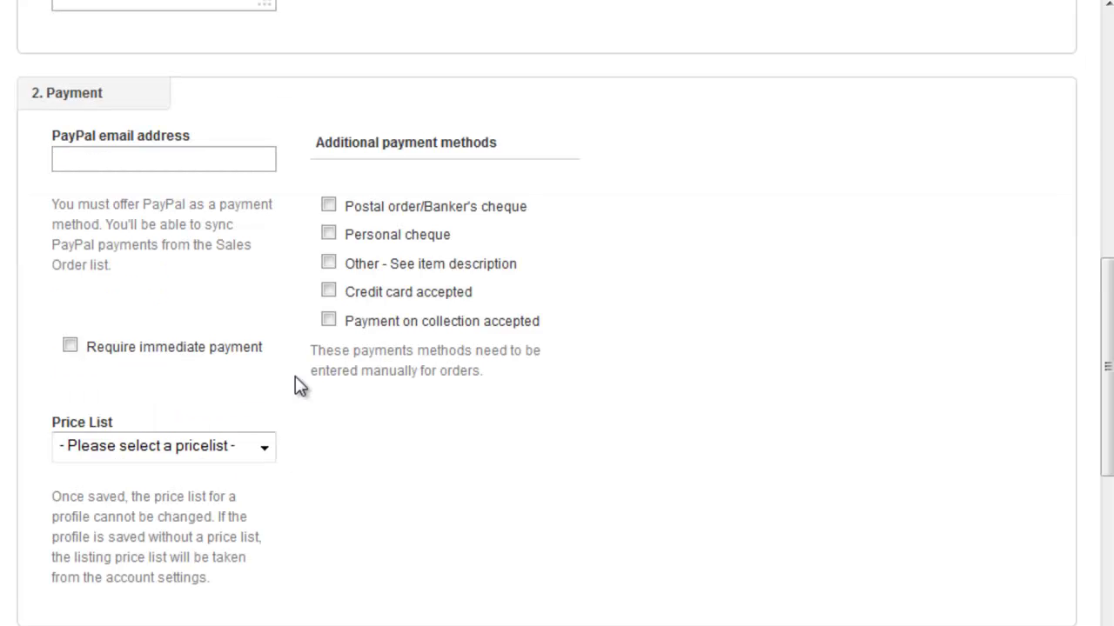
{"action": "left_click", "coordinate": [213, 159]}
{"action": "key", "text": "ctrl+v"}
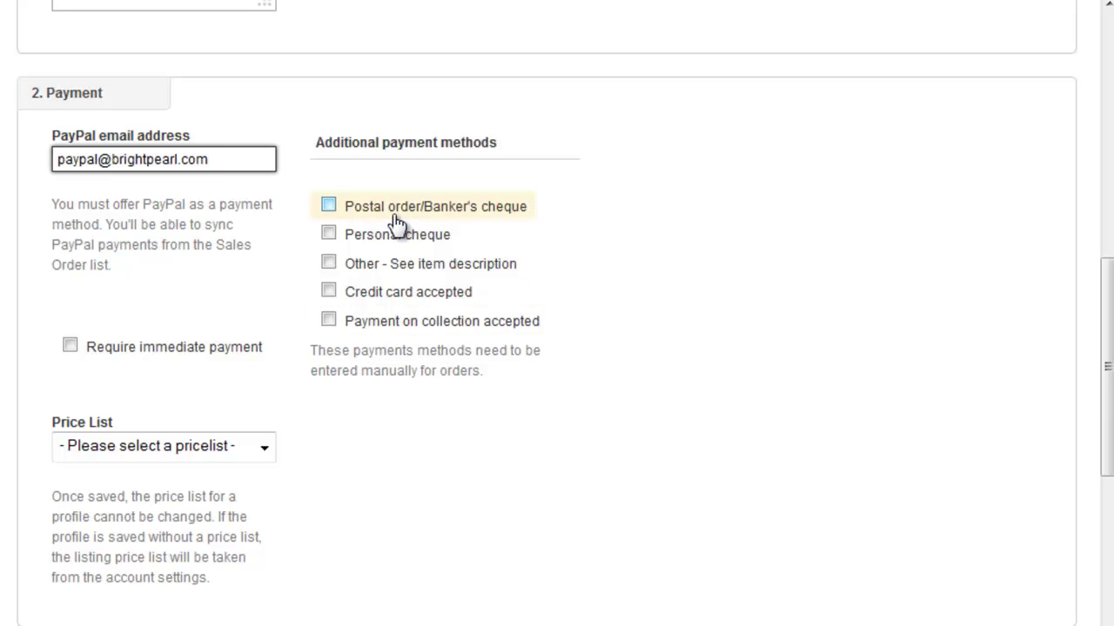
{"action": "scroll", "coordinate": [396, 224], "scroll_direction": "down", "scroll_amount": 1}
{"action": "scroll", "coordinate": [396, 225], "scroll_direction": "down", "scroll_amount": 2}
{"action": "left_click", "coordinate": [264, 299]}
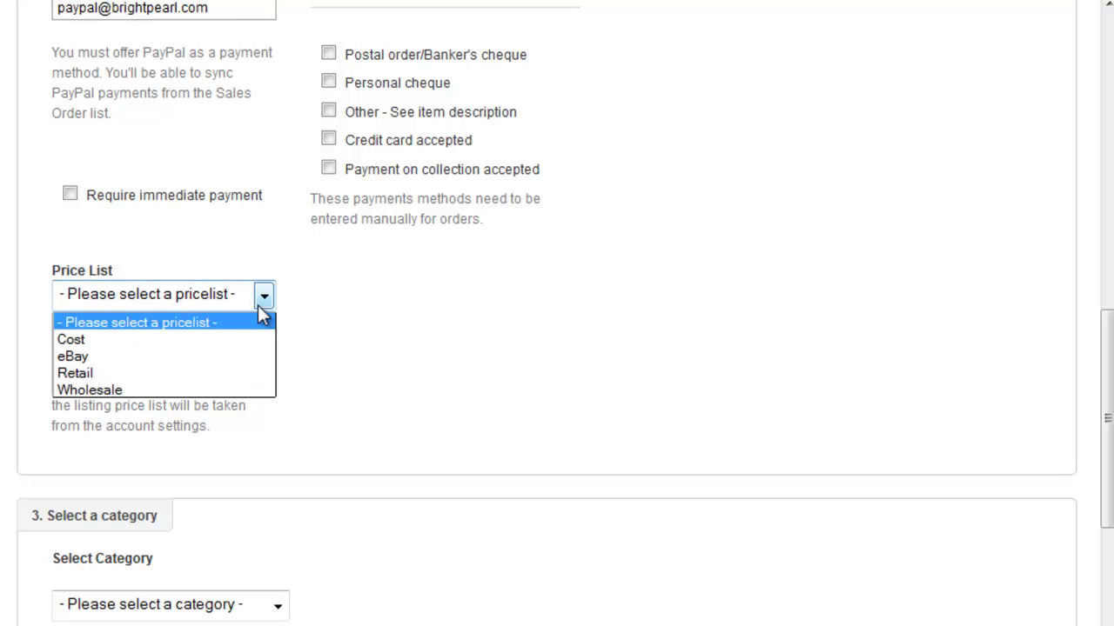
{"action": "left_click", "coordinate": [233, 362]}
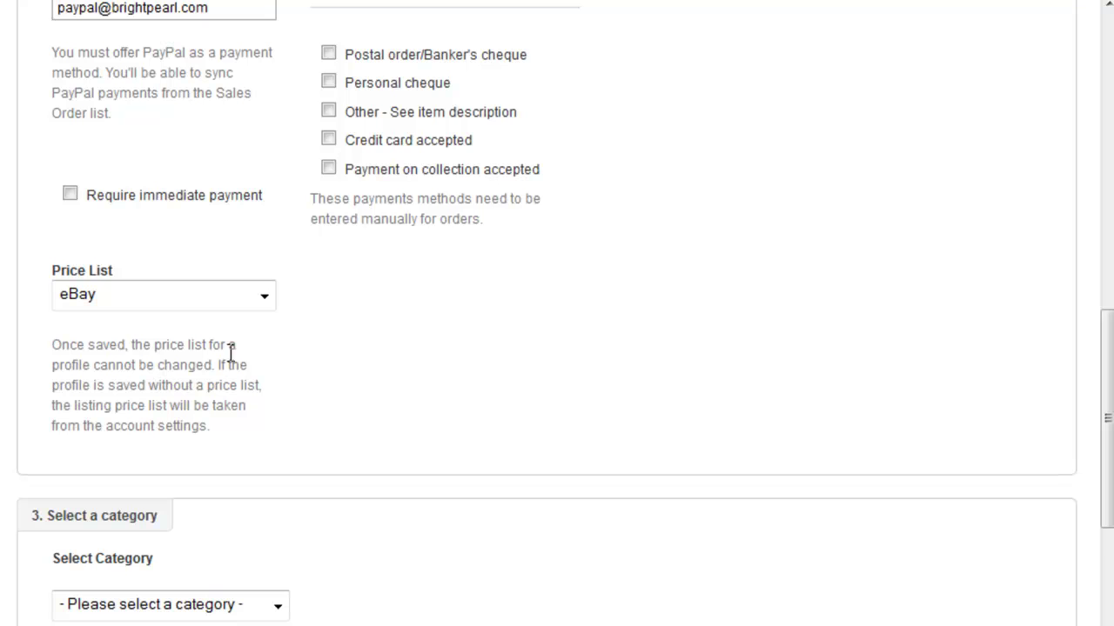
Set the listing category to Sporting Goods, Climbing/ Mountaineering, Bags.
{"action": "scroll", "coordinate": [232, 357], "scroll_direction": "down", "scroll_amount": 3}
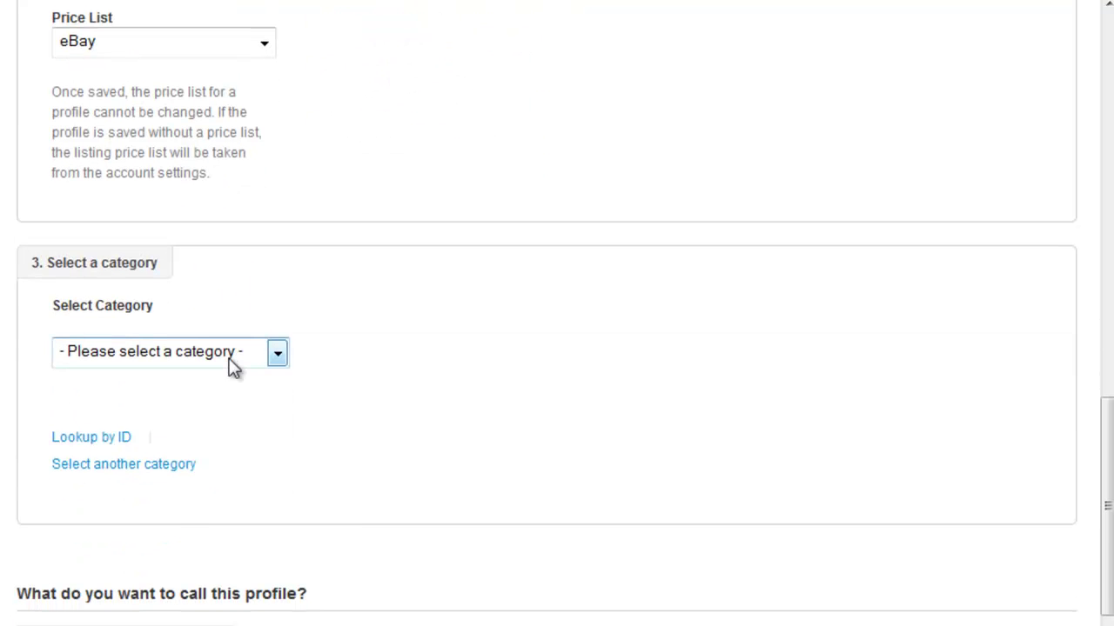
{"action": "left_click", "coordinate": [232, 365]}
{"action": "left_click_drag", "start_coordinate": [281, 398], "coordinate": [287, 552]}
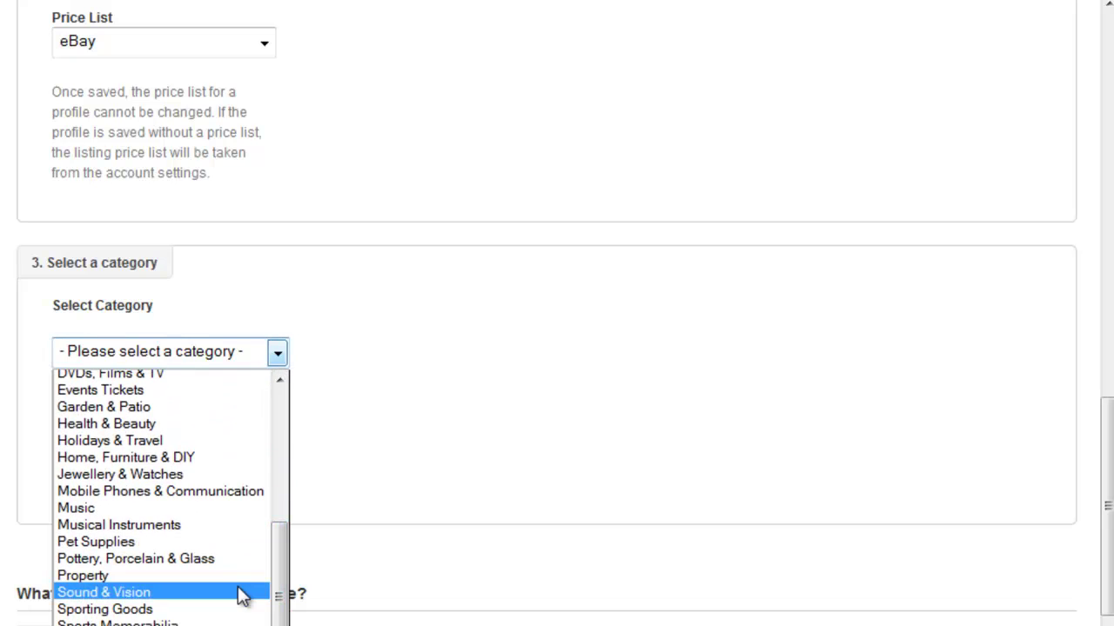
{"action": "left_click", "coordinate": [236, 609]}
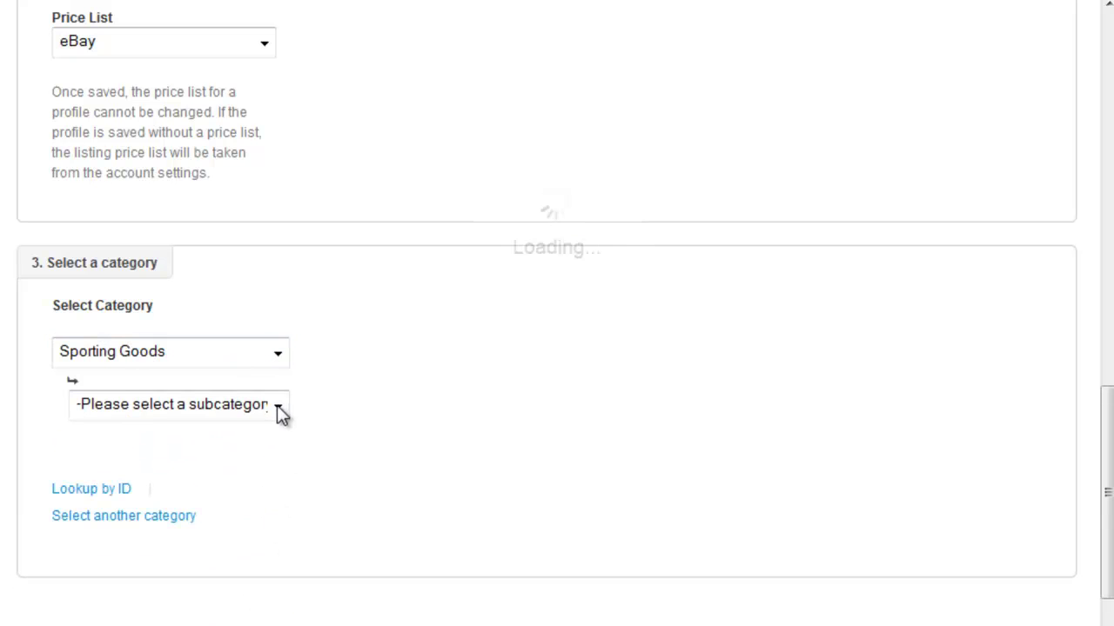
{"action": "left_click", "coordinate": [277, 405]}
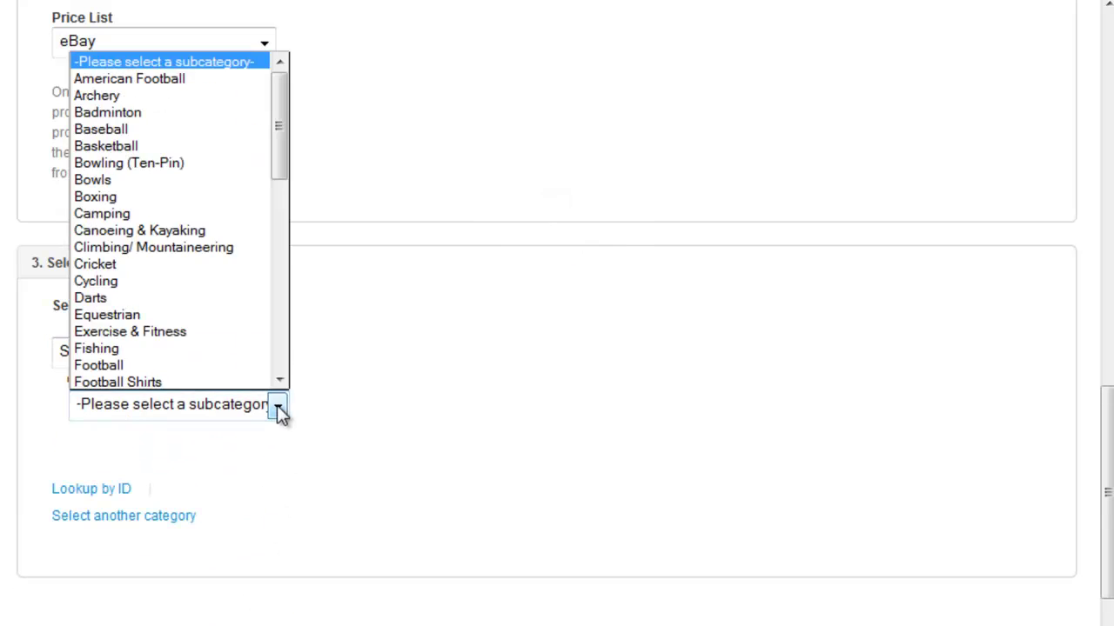
{"action": "left_click", "coordinate": [226, 247]}
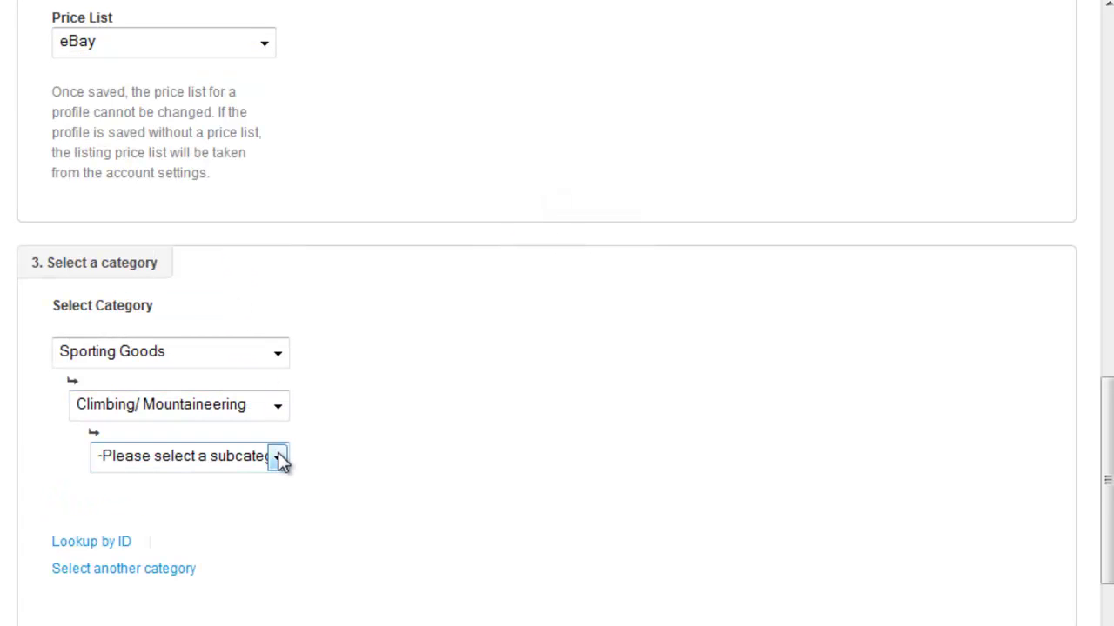
{"action": "left_click", "coordinate": [278, 458]}
{"action": "left_click", "coordinate": [262, 501]}
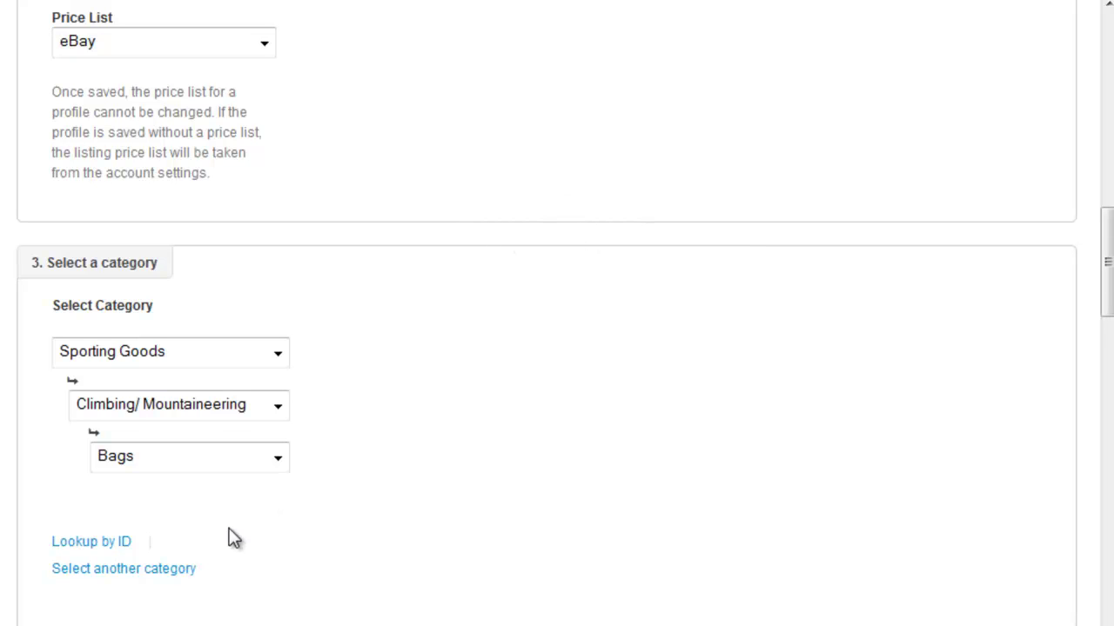
Keep the listing theme as None and the condition as New with tags.
{"action": "scroll", "coordinate": [242, 561], "scroll_direction": "down", "scroll_amount": 3}
{"action": "scroll", "coordinate": [242, 561], "scroll_direction": "down", "scroll_amount": 3}
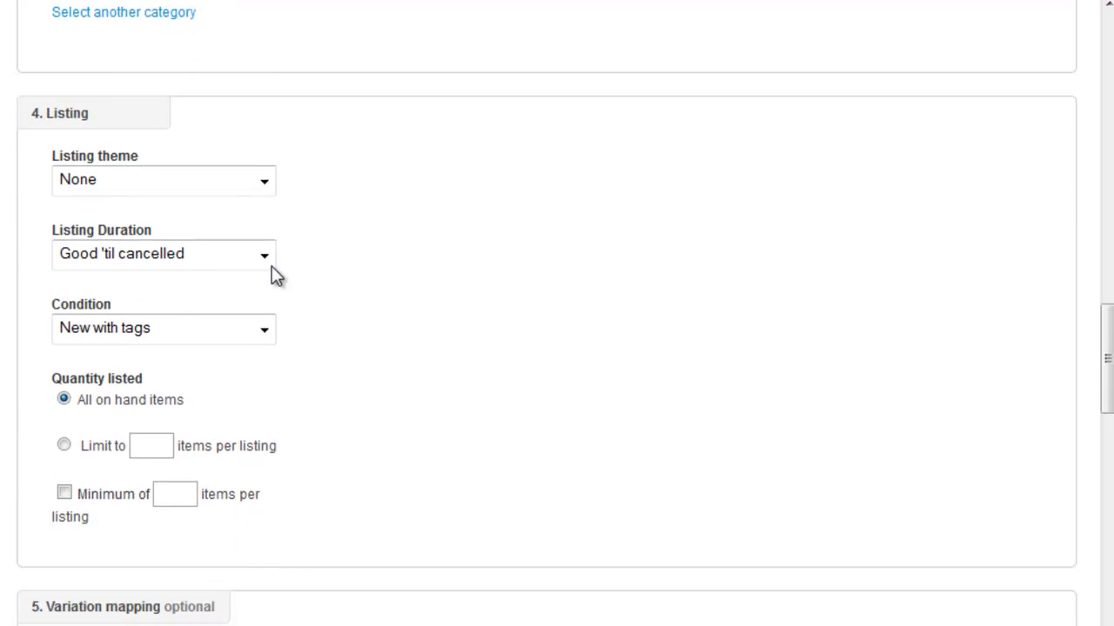
{"action": "left_click", "coordinate": [265, 183]}
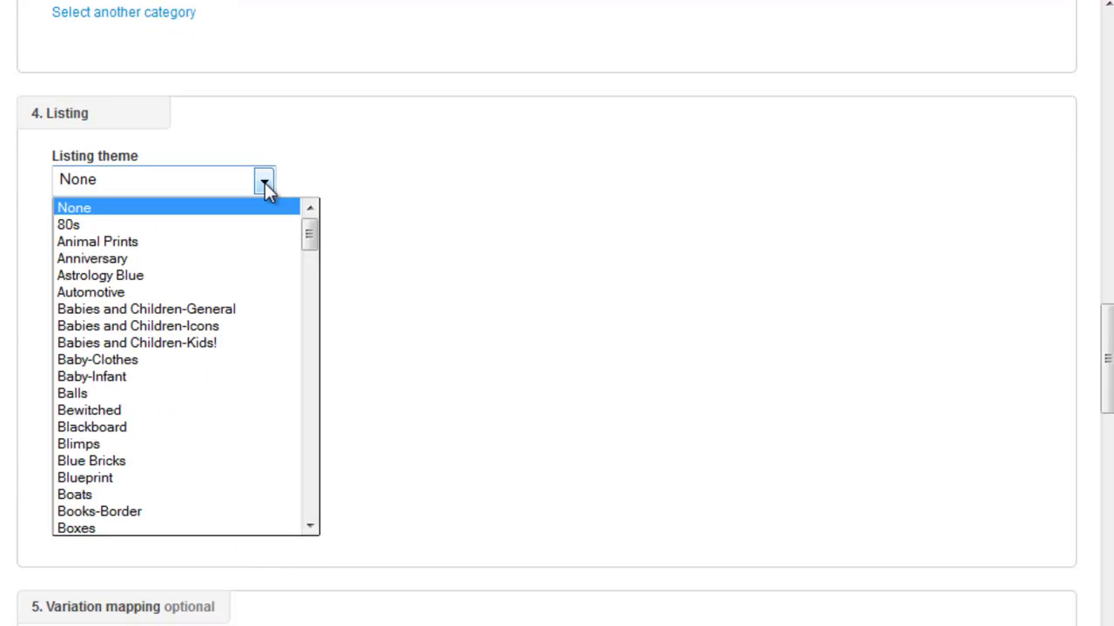
{"action": "left_click", "coordinate": [308, 193]}
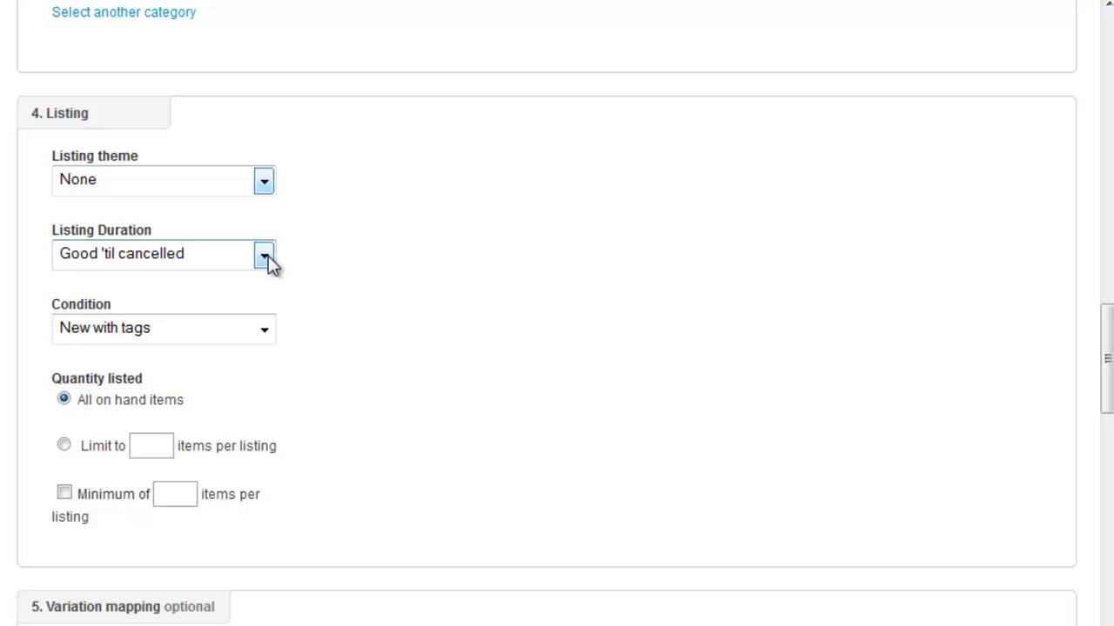
{"action": "left_click", "coordinate": [264, 329]}
{"action": "left_click", "coordinate": [261, 363]}
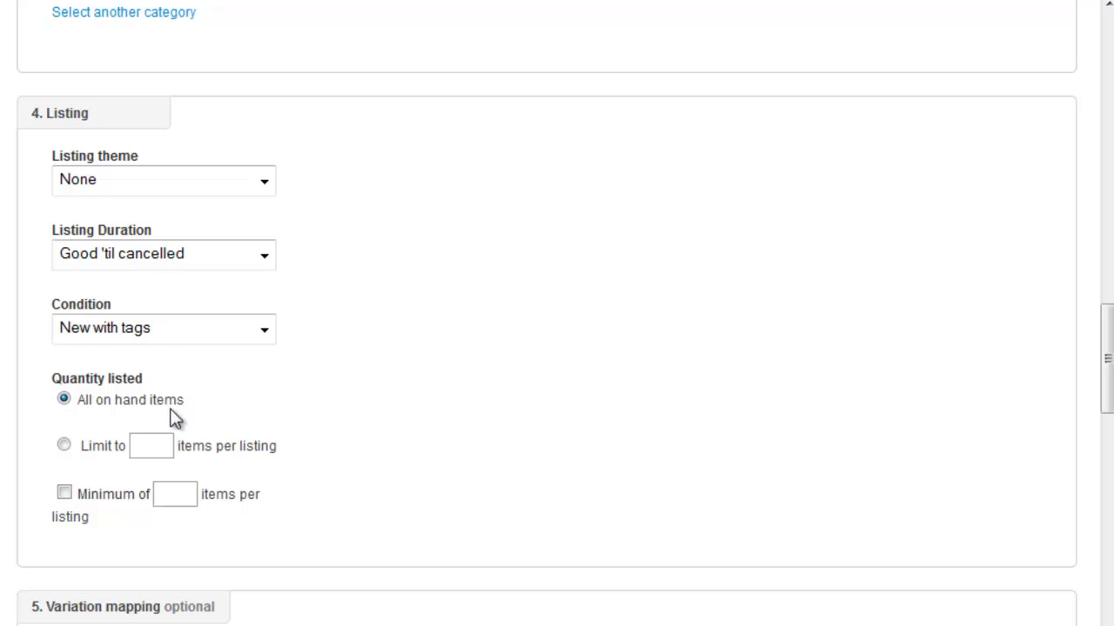
Limit the quantity listed to 10 items per listing, with a minimum of 5 items per listing.
{"action": "left_click", "coordinate": [64, 446]}
{"action": "left_click", "coordinate": [142, 447]}
{"action": "type", "text": "10"}
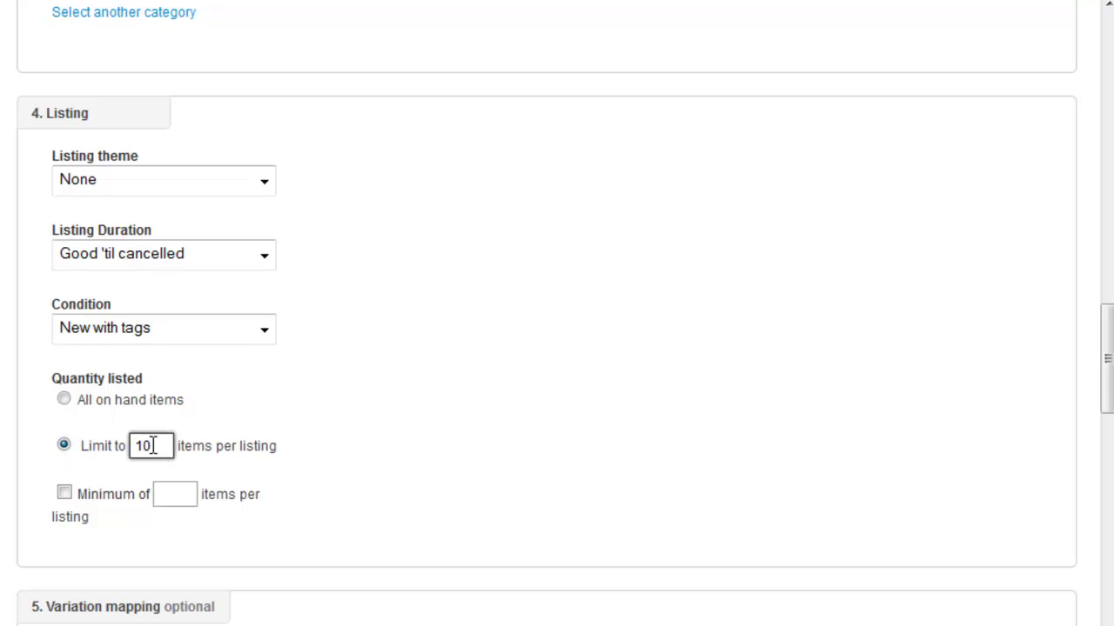
{"action": "left_click", "coordinate": [67, 493]}
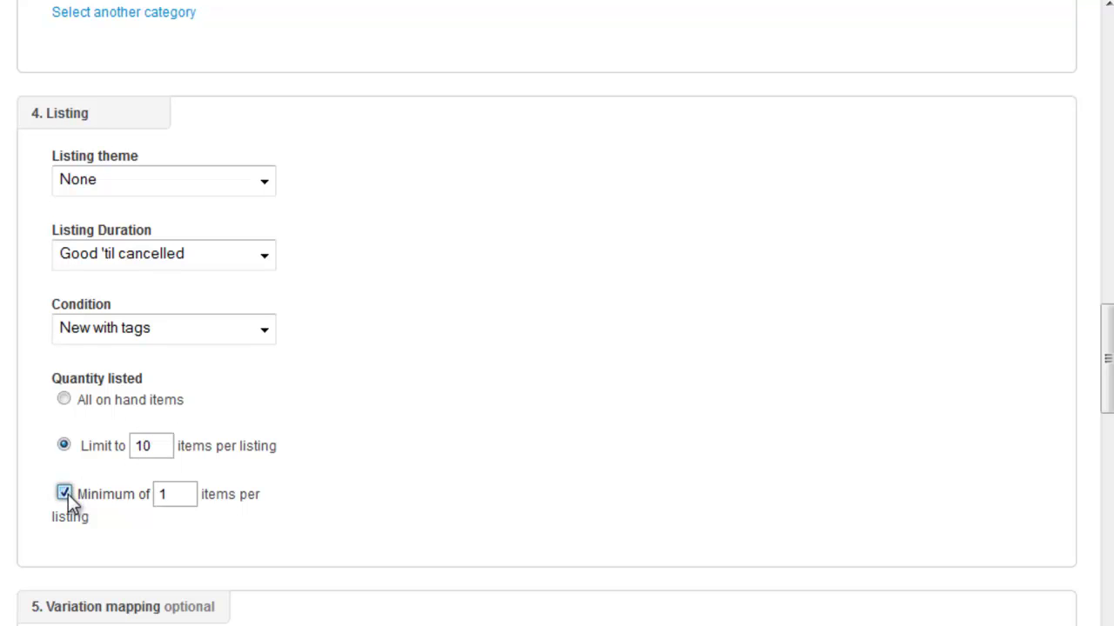
{"action": "left_click", "coordinate": [177, 495]}
{"action": "double_click", "coordinate": [178, 495]}
{"action": "type", "text": "5"}
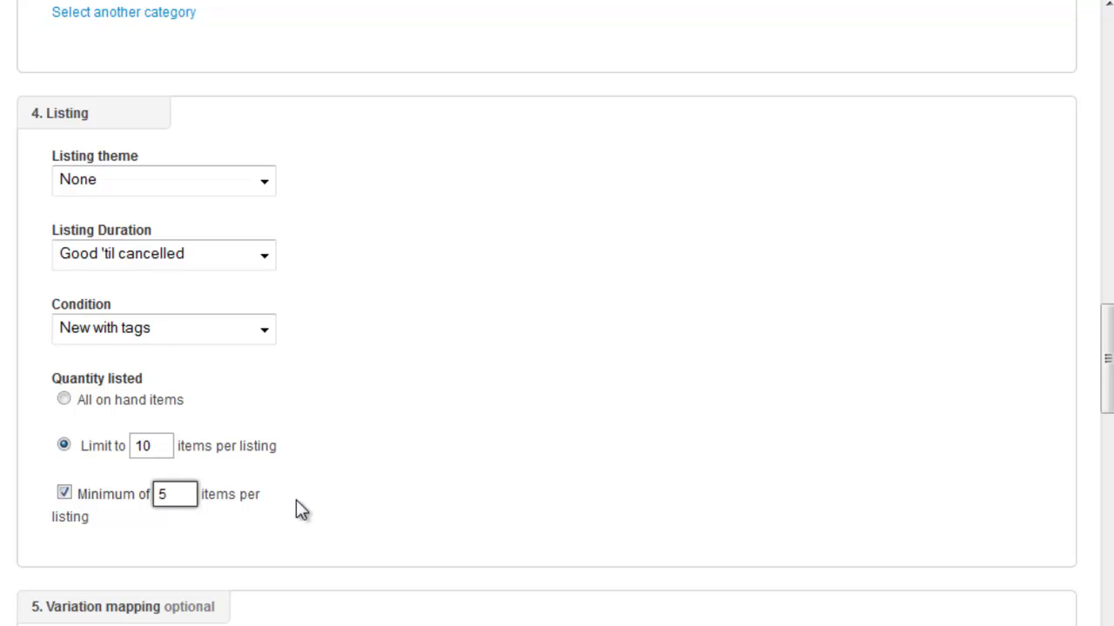
Check the colour choice on the example eBay listing, and keep Colour as the profile's show variation.
{"action": "scroll", "coordinate": [296, 502], "scroll_direction": "down", "scroll_amount": 4}
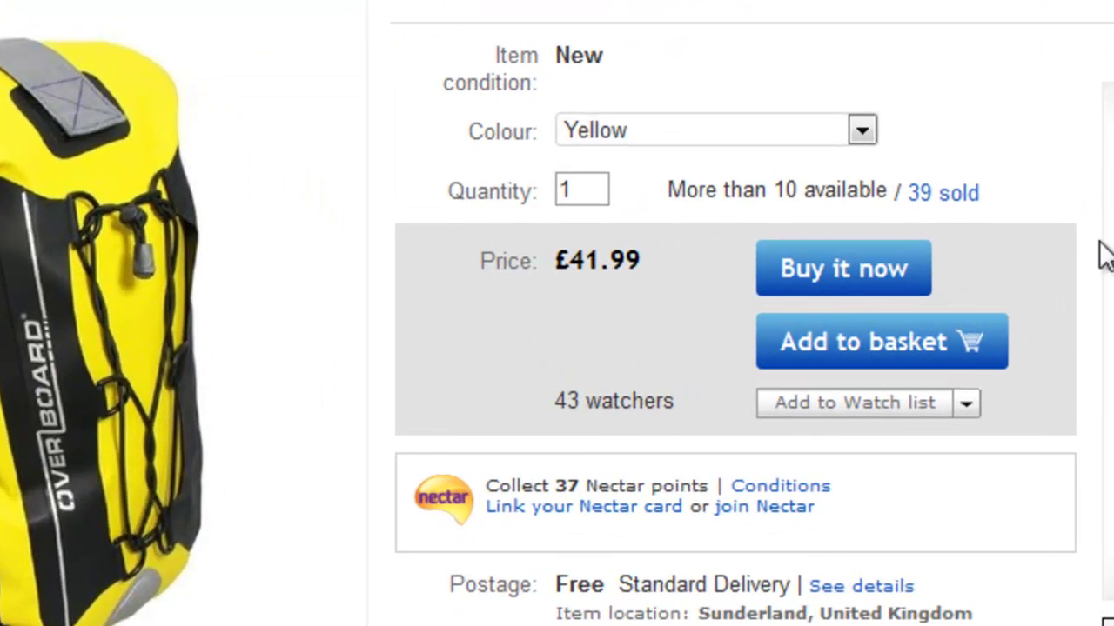
{"action": "left_click", "coordinate": [833, 126]}
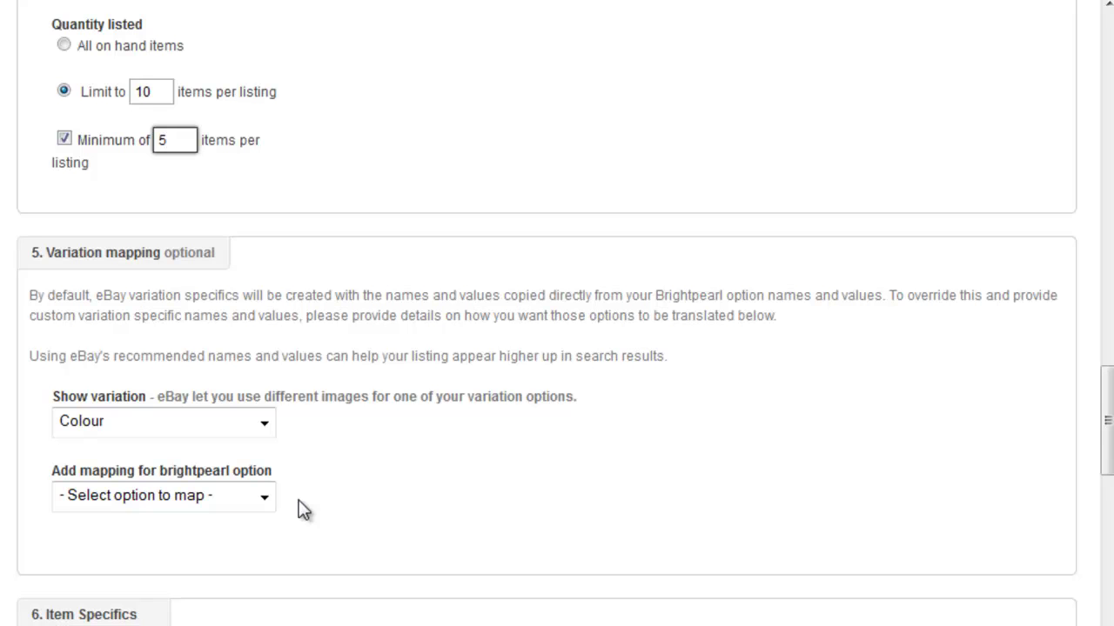
{"action": "left_click", "coordinate": [263, 422]}
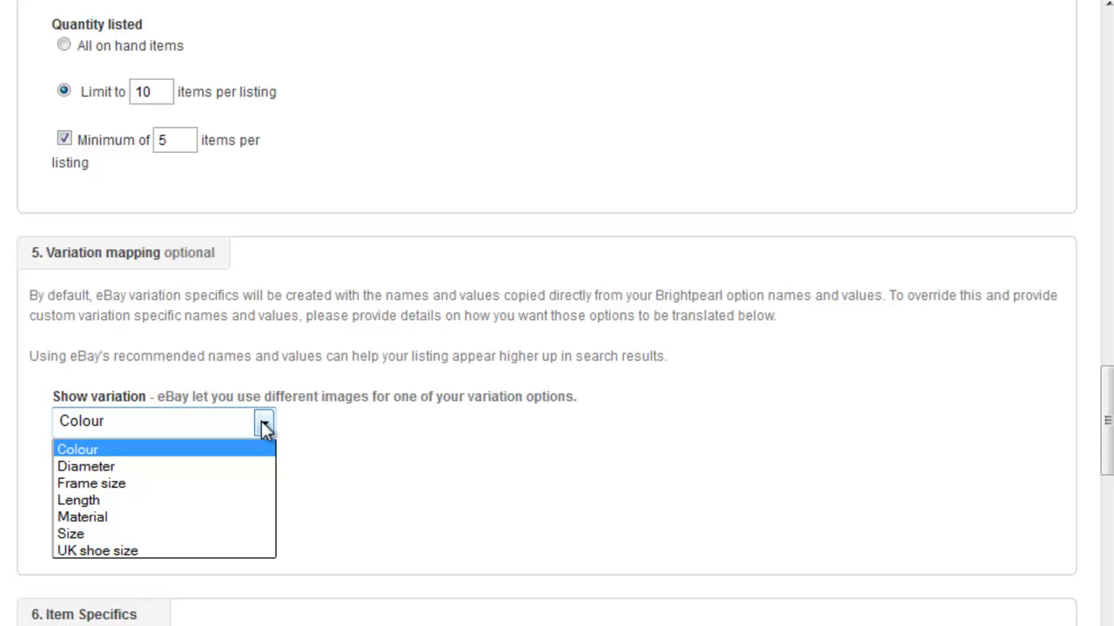
{"action": "left_click", "coordinate": [304, 427]}
Add a variation mapping for the Brightpearl option Colour.
{"action": "scroll", "coordinate": [305, 428], "scroll_direction": "down", "scroll_amount": 1}
{"action": "scroll", "coordinate": [306, 428], "scroll_direction": "down", "scroll_amount": 1}
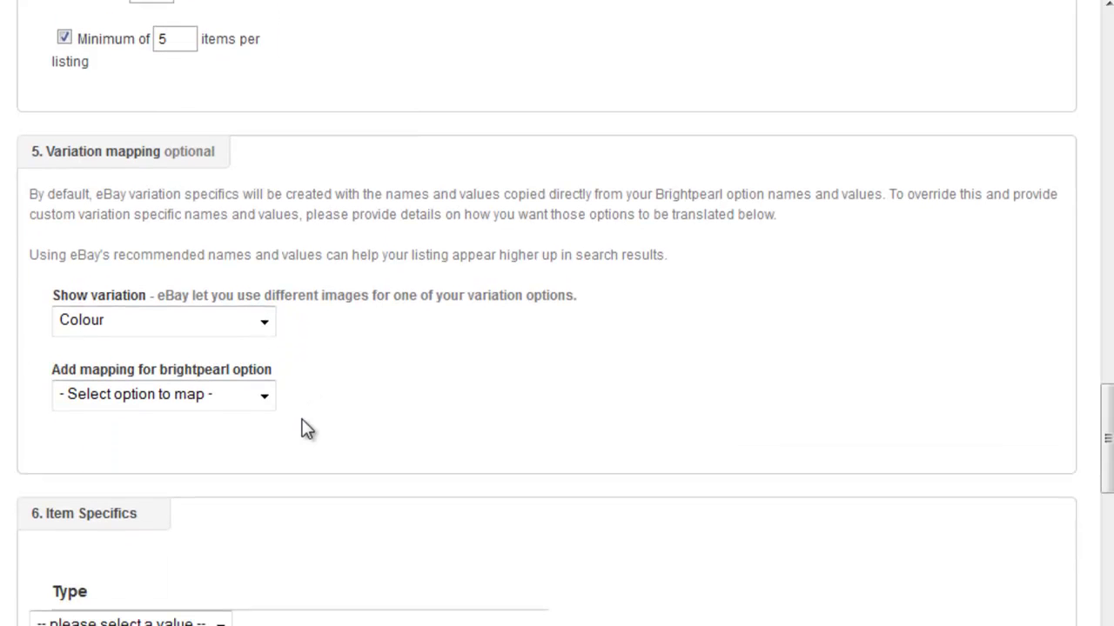
{"action": "left_click", "coordinate": [264, 398]}
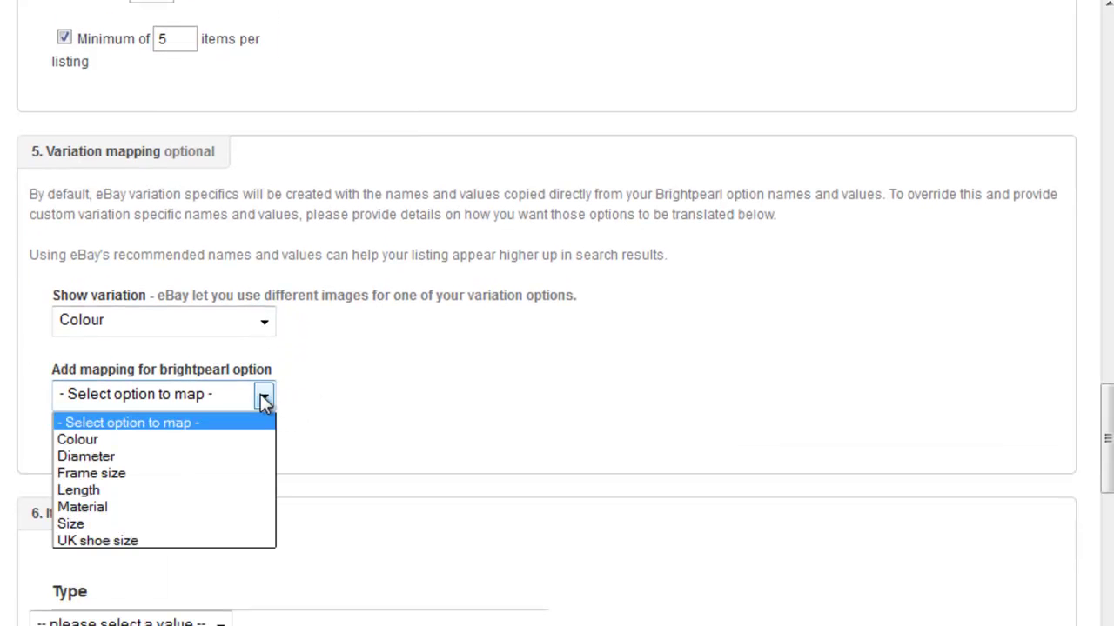
{"action": "left_click", "coordinate": [242, 438]}
{"action": "scroll", "coordinate": [242, 442], "scroll_direction": "down", "scroll_amount": 3}
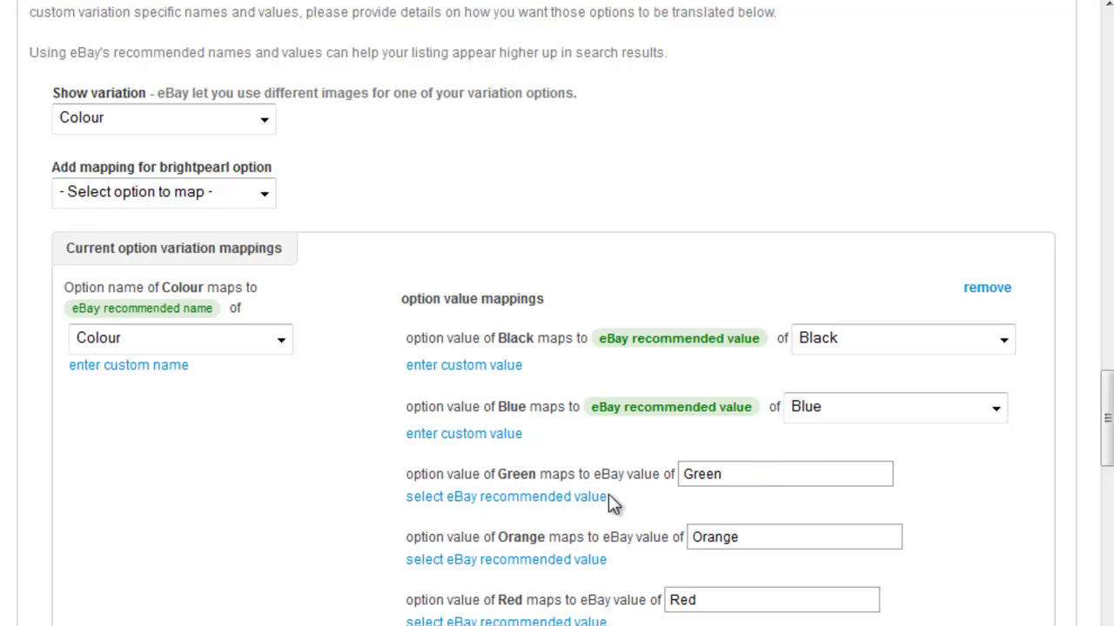
Map the Green option value to the eBay recommended value Green, Olive.
{"action": "left_click", "coordinate": [581, 500]}
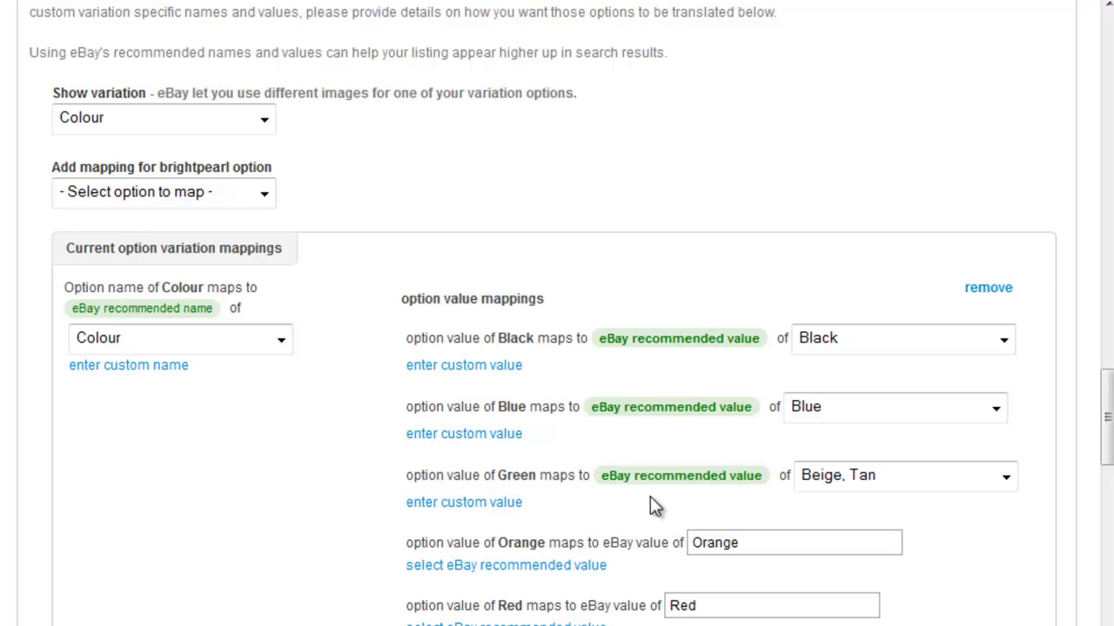
{"action": "left_click", "coordinate": [877, 475]}
{"action": "left_click", "coordinate": [860, 336]}
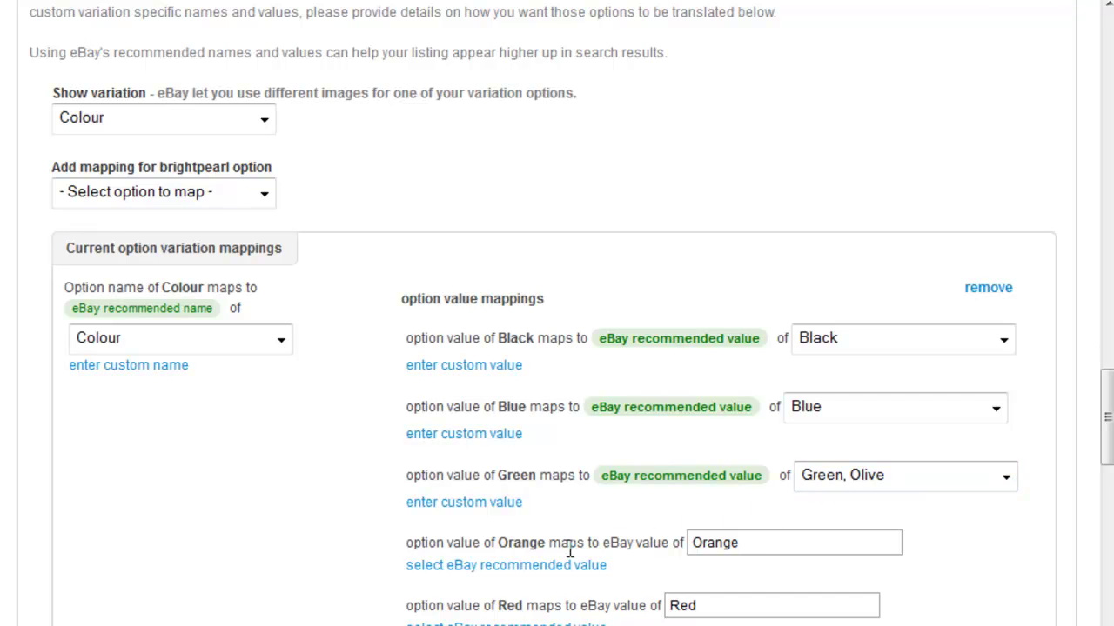
Try the eBay recommended values for the Orange option value, and return it to the custom value Orange.
{"action": "left_click", "coordinate": [777, 537]}
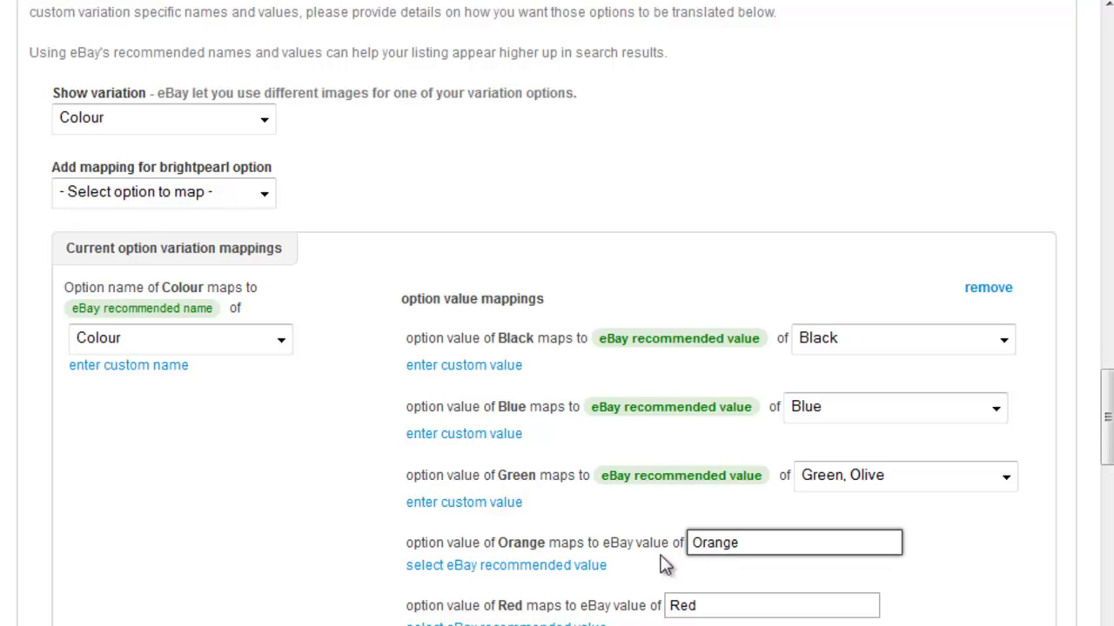
{"action": "left_click", "coordinate": [570, 568]}
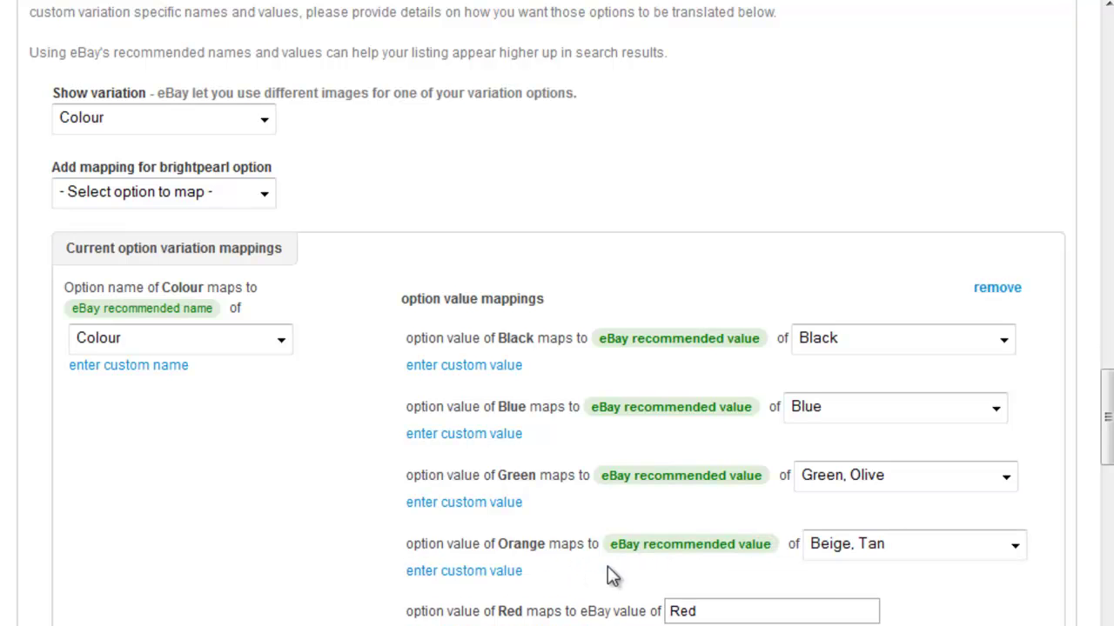
{"action": "left_click", "coordinate": [863, 548]}
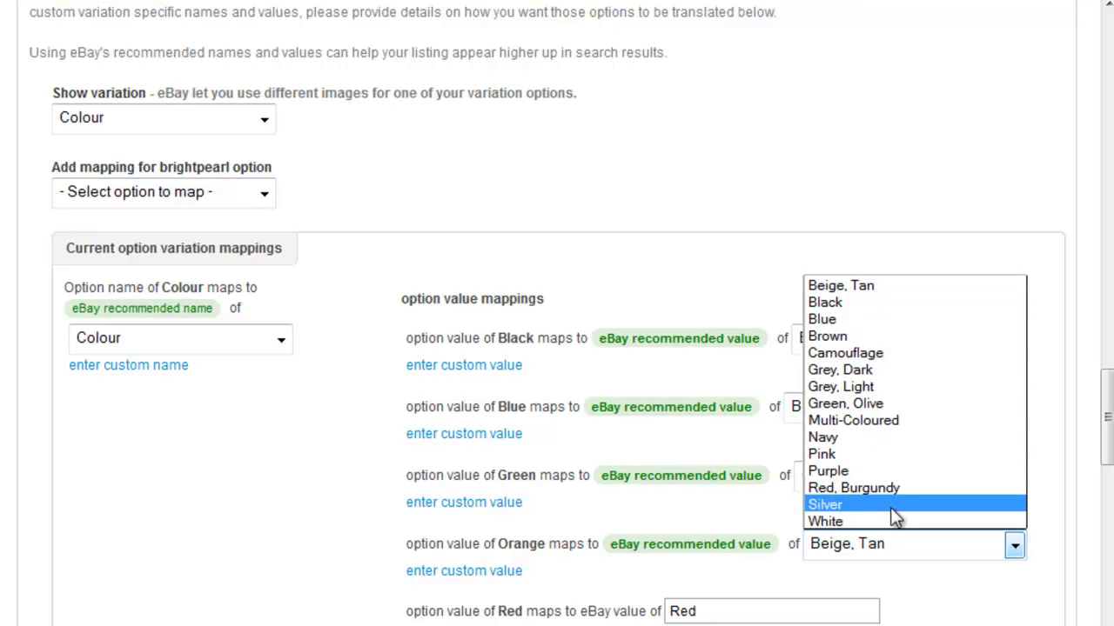
{"action": "left_click", "coordinate": [503, 576]}
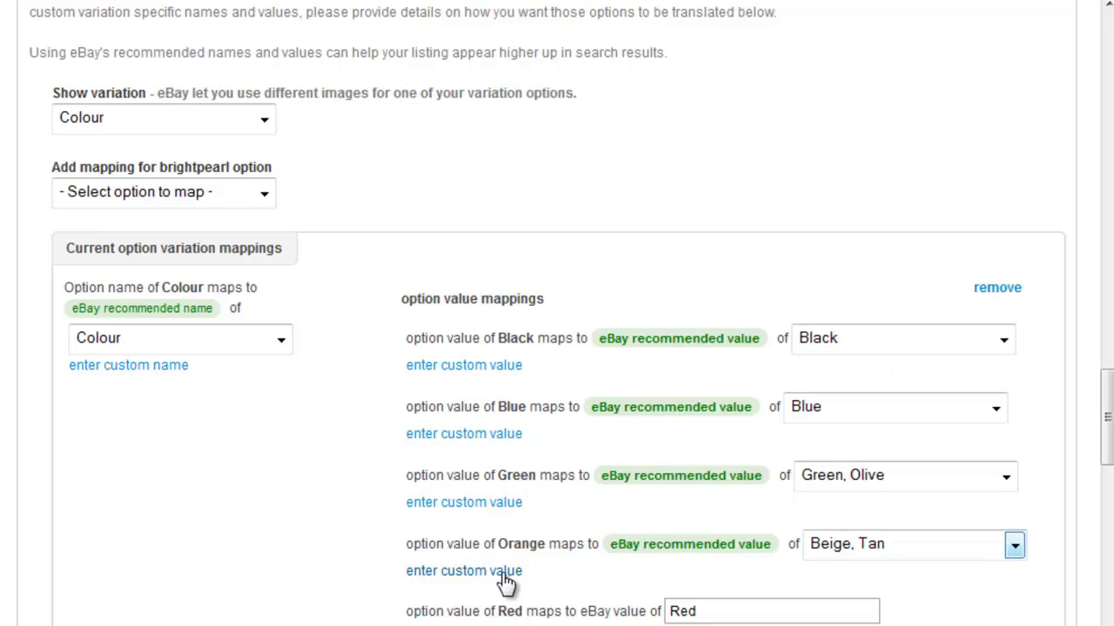
{"action": "left_click", "coordinate": [498, 571]}
{"action": "left_click", "coordinate": [740, 541]}
{"action": "type", "text": "Orange"}
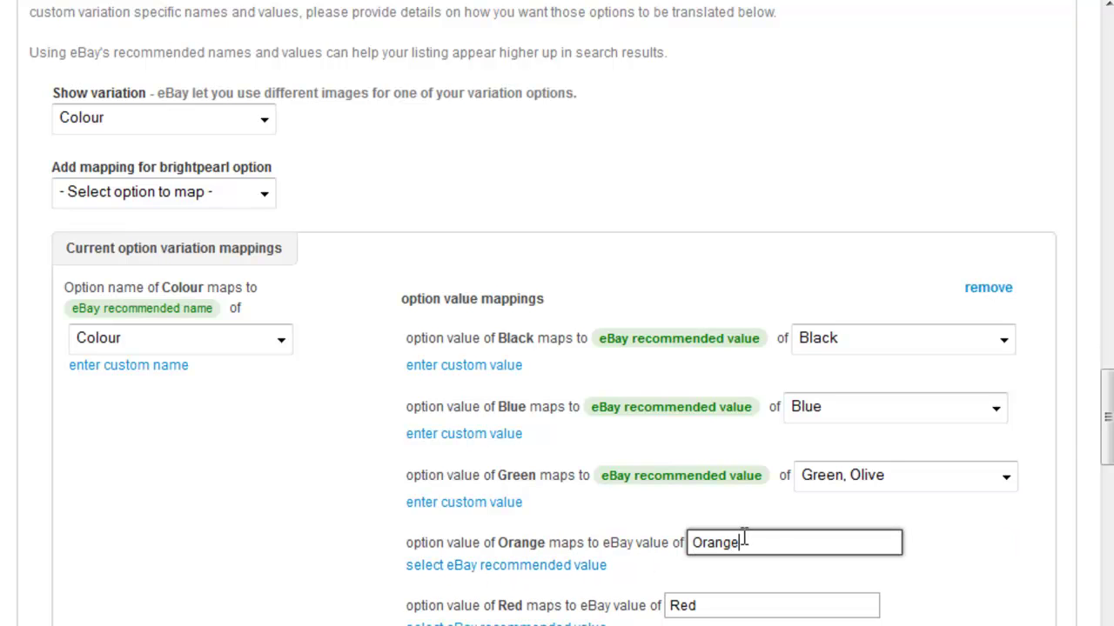
Review the remaining colour value mappings and the eBay recommended names offered for the Colour option.
{"action": "scroll", "coordinate": [1108, 418], "scroll_direction": "down", "scroll_amount": 3}
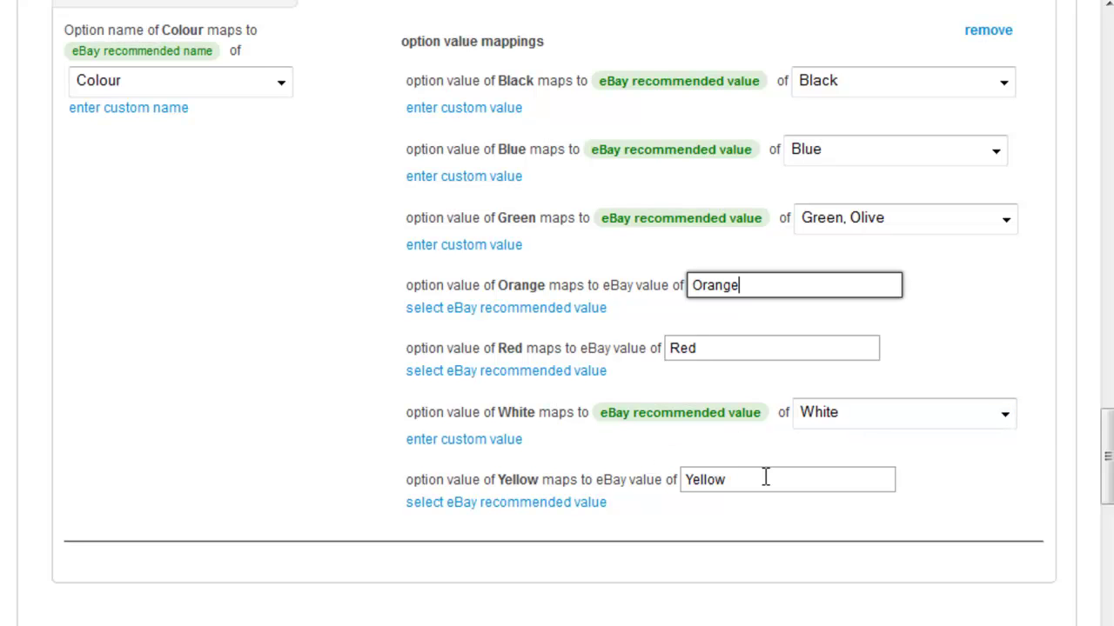
{"action": "left_click", "coordinate": [281, 94]}
{"action": "left_click", "coordinate": [276, 90]}
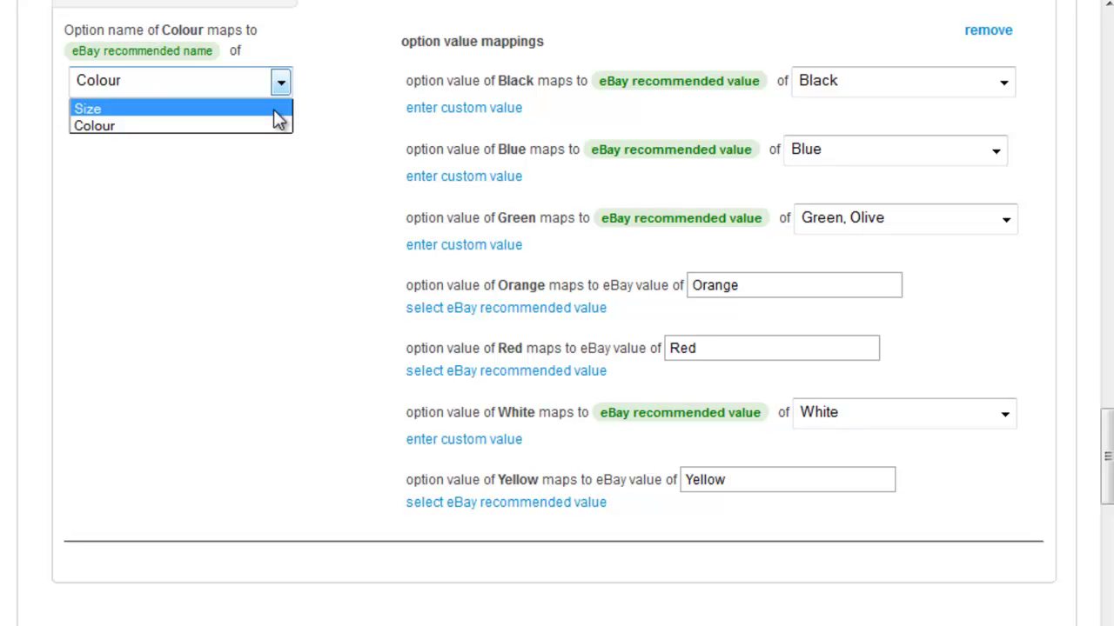
{"action": "left_click", "coordinate": [388, 441]}
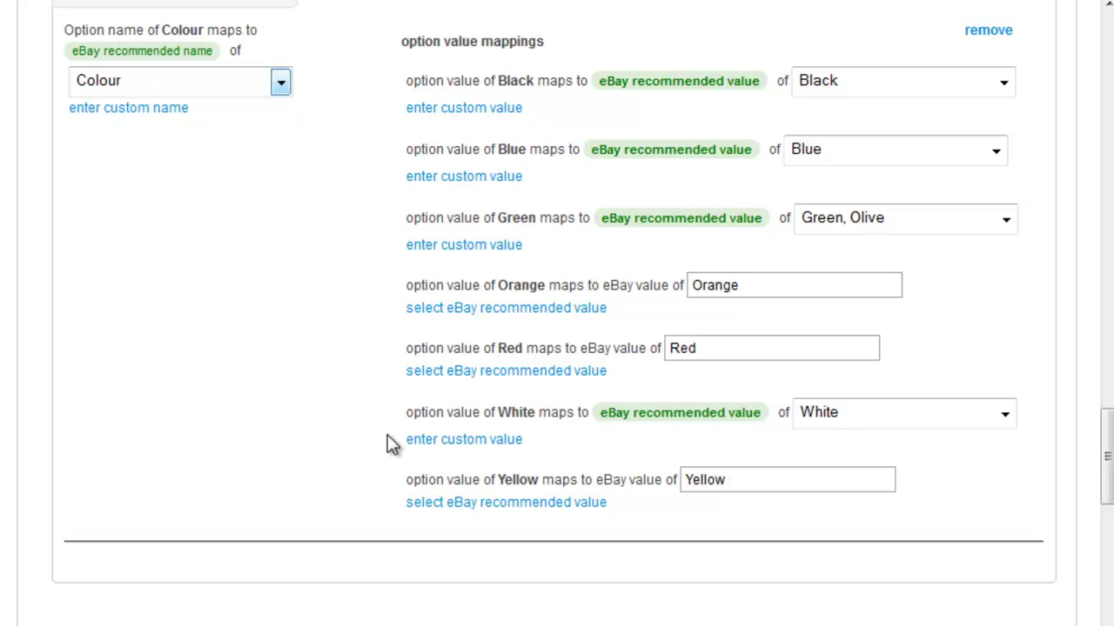
Set the item specifics Type to Backpacks, Rucksacks and Sub-Type to Without Frame.
{"action": "scroll", "coordinate": [393, 447], "scroll_direction": "down", "scroll_amount": 2}
{"action": "scroll", "coordinate": [393, 446], "scroll_direction": "down", "scroll_amount": 6}
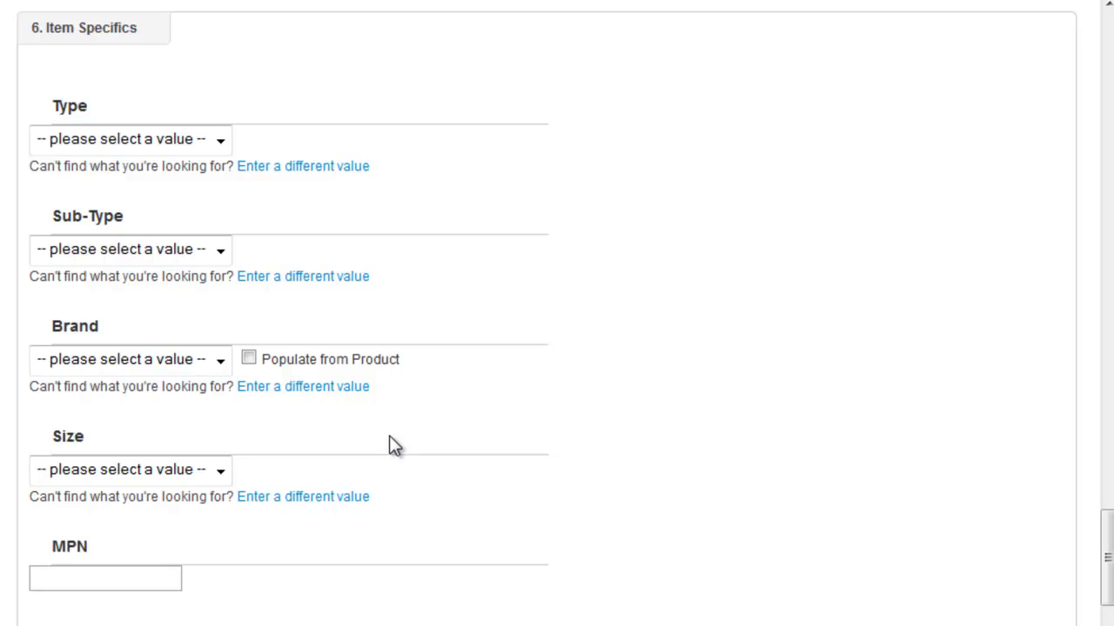
{"action": "left_click", "coordinate": [224, 145]}
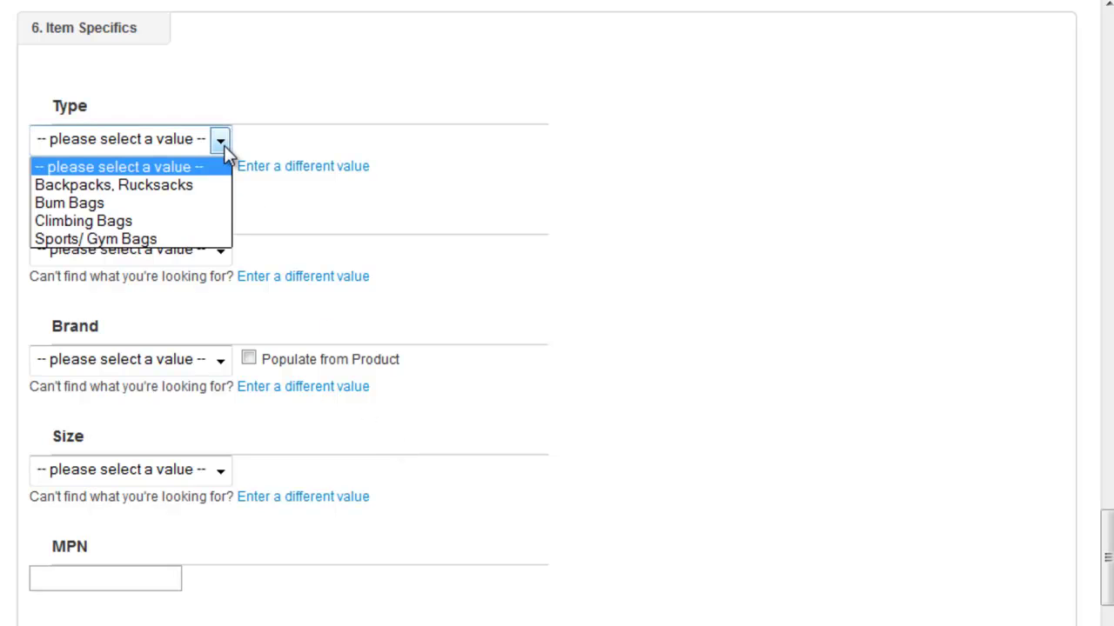
{"action": "left_click", "coordinate": [208, 185]}
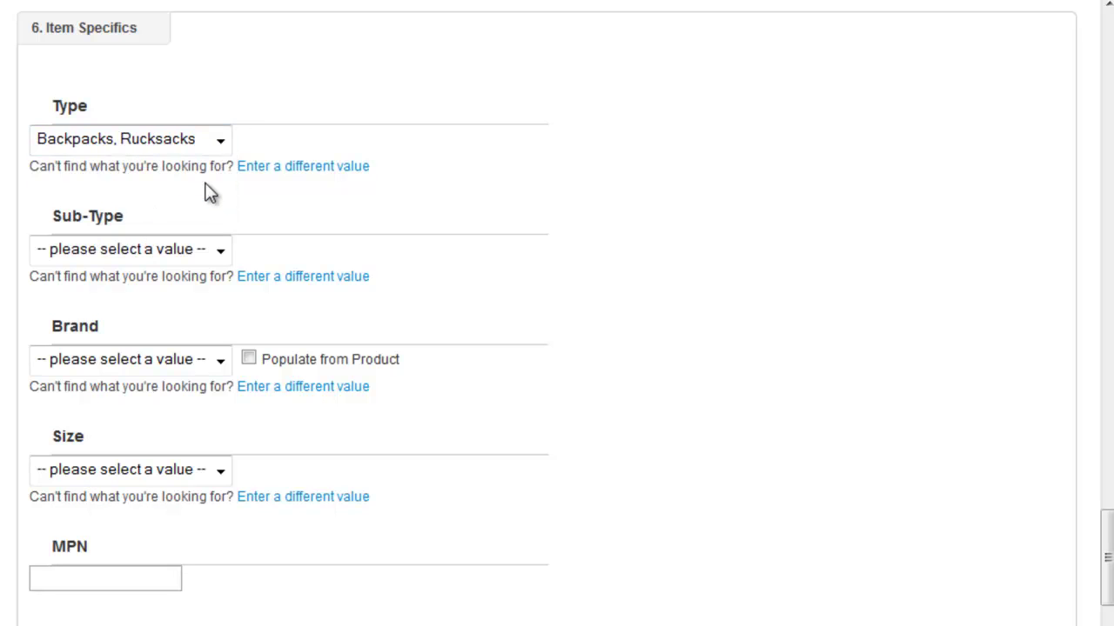
{"action": "left_click", "coordinate": [220, 252]}
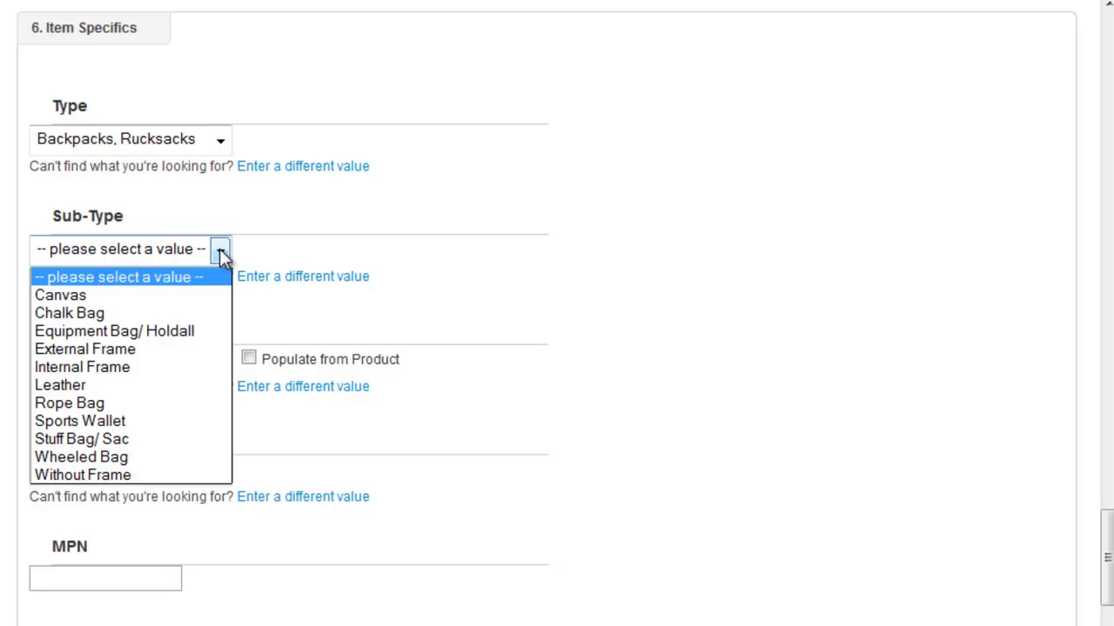
{"action": "left_click", "coordinate": [157, 474]}
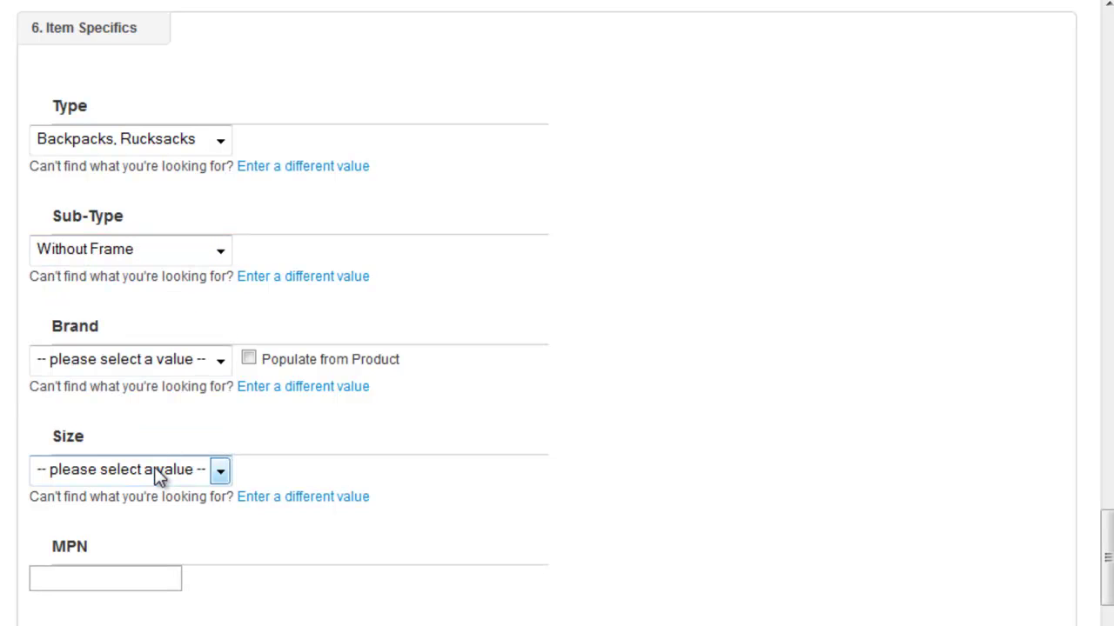
Have the Brand item specific populated from the product, and set Size to Med/ 45 - 70 Litres.
{"action": "left_click", "coordinate": [218, 363]}
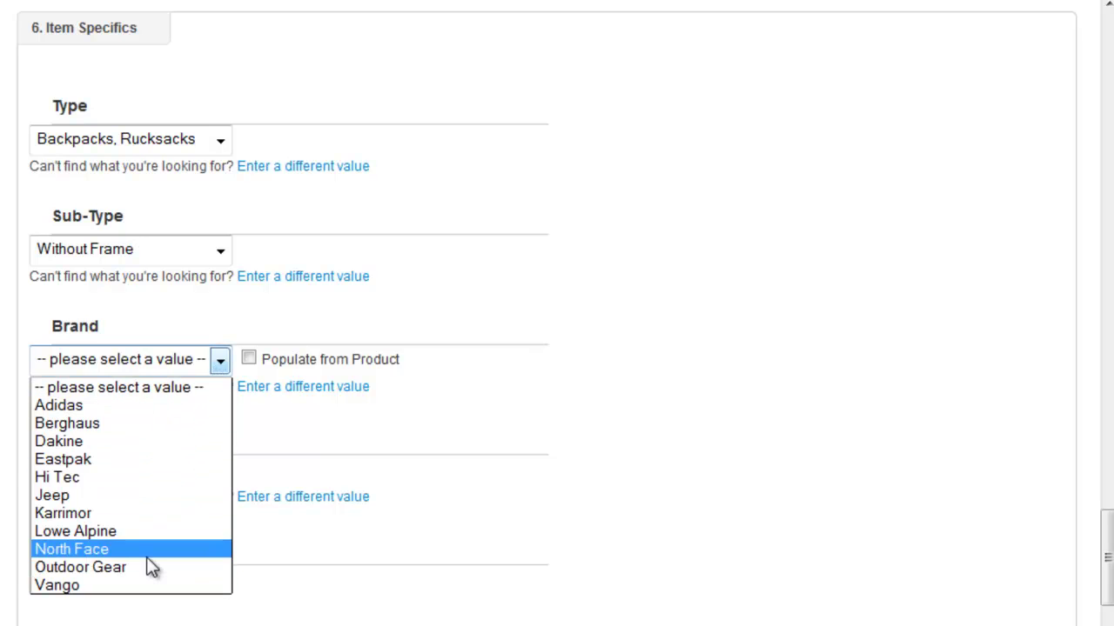
{"action": "left_click", "coordinate": [263, 459]}
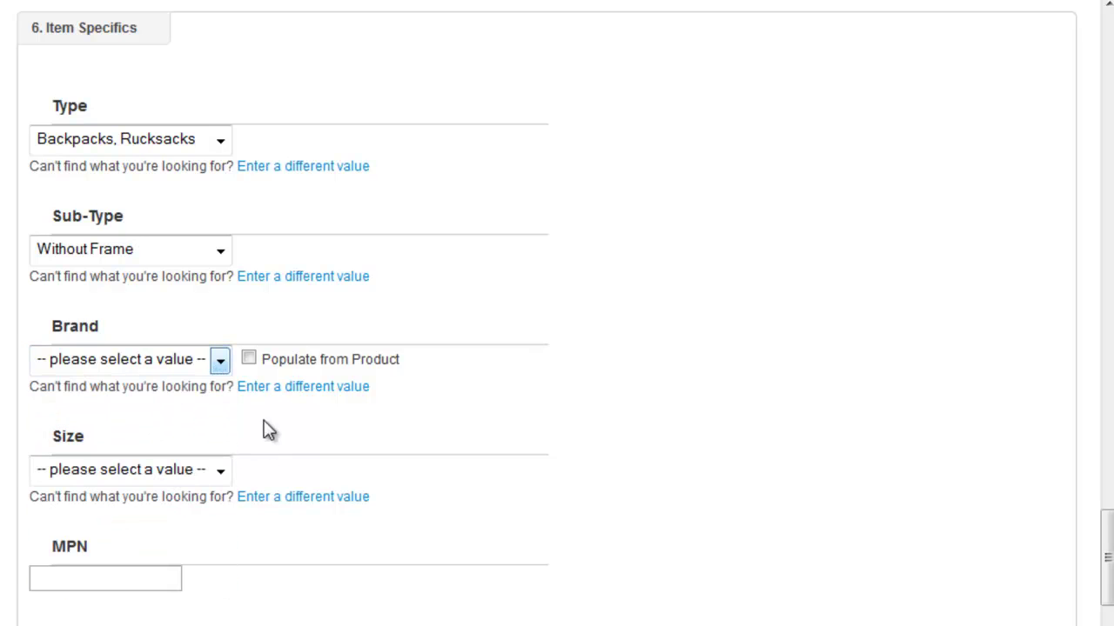
{"action": "left_click", "coordinate": [250, 363]}
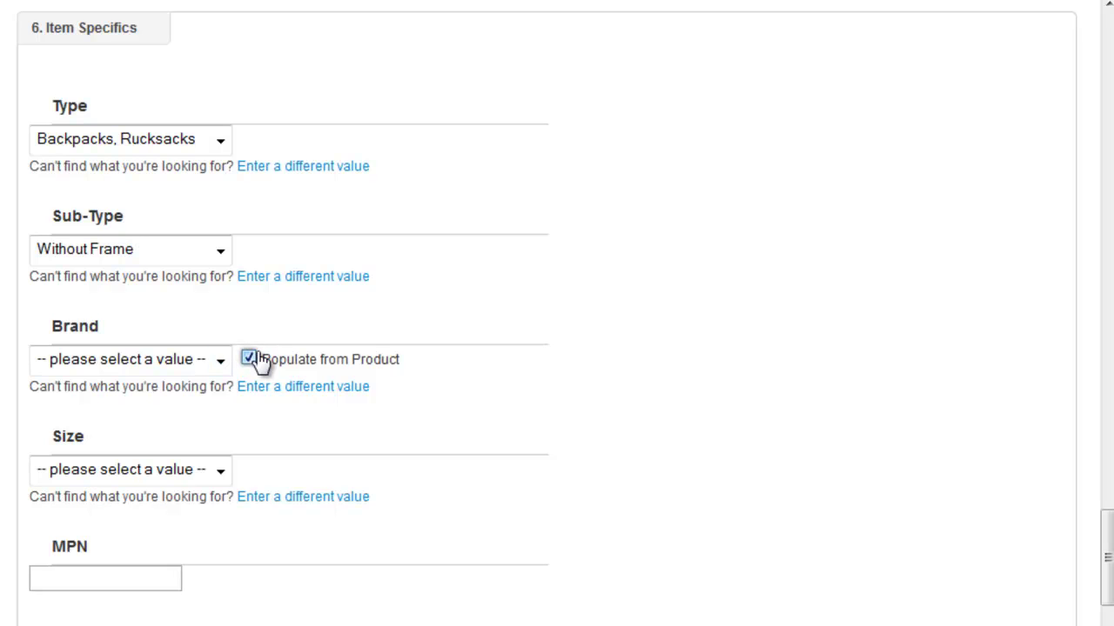
{"action": "left_click", "coordinate": [220, 470]}
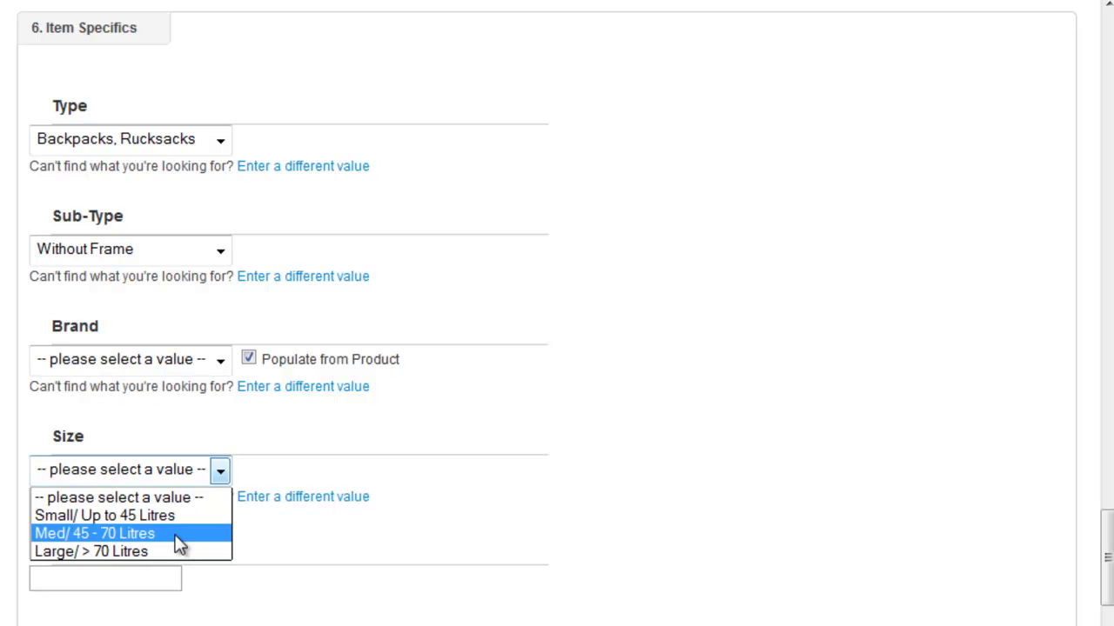
{"action": "left_click", "coordinate": [179, 534]}
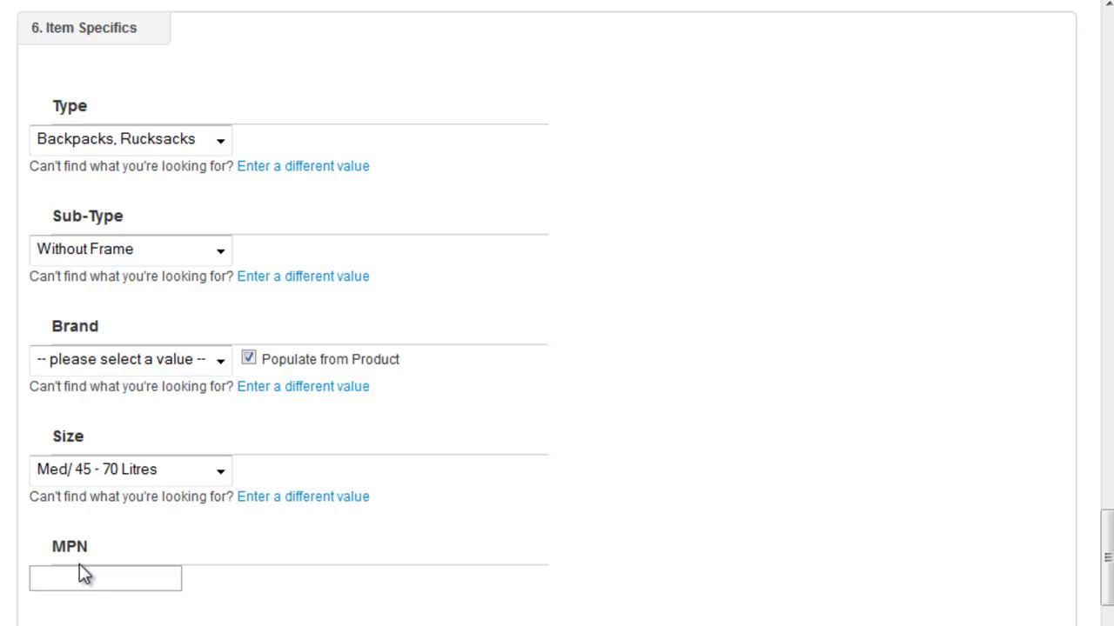
Add a custom item specific named Waterproof with the value Yes.
{"action": "scroll", "coordinate": [80, 567], "scroll_direction": "down", "scroll_amount": 4}
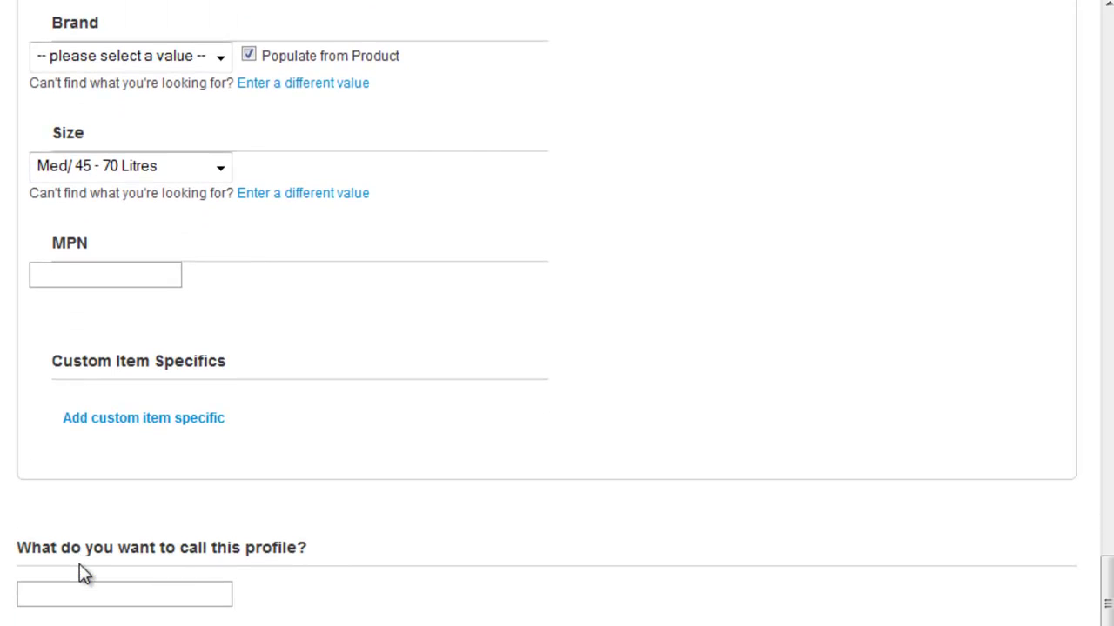
{"action": "left_click", "coordinate": [139, 422]}
{"action": "left_click", "coordinate": [129, 458]}
{"action": "type", "text": "W"}
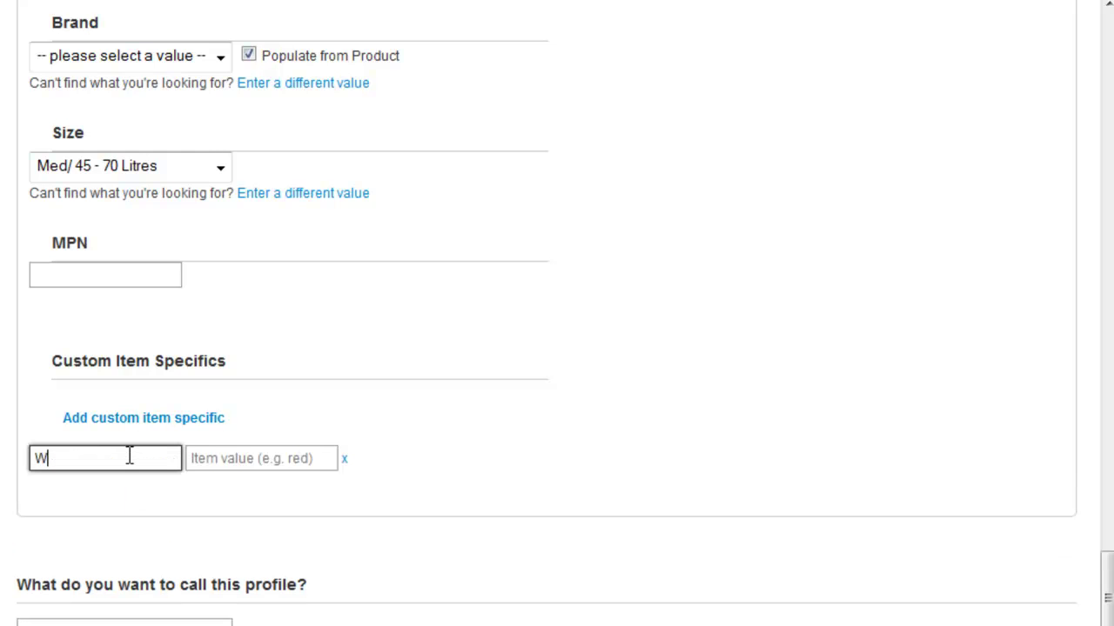
{"action": "type", "text": "aterproof"}
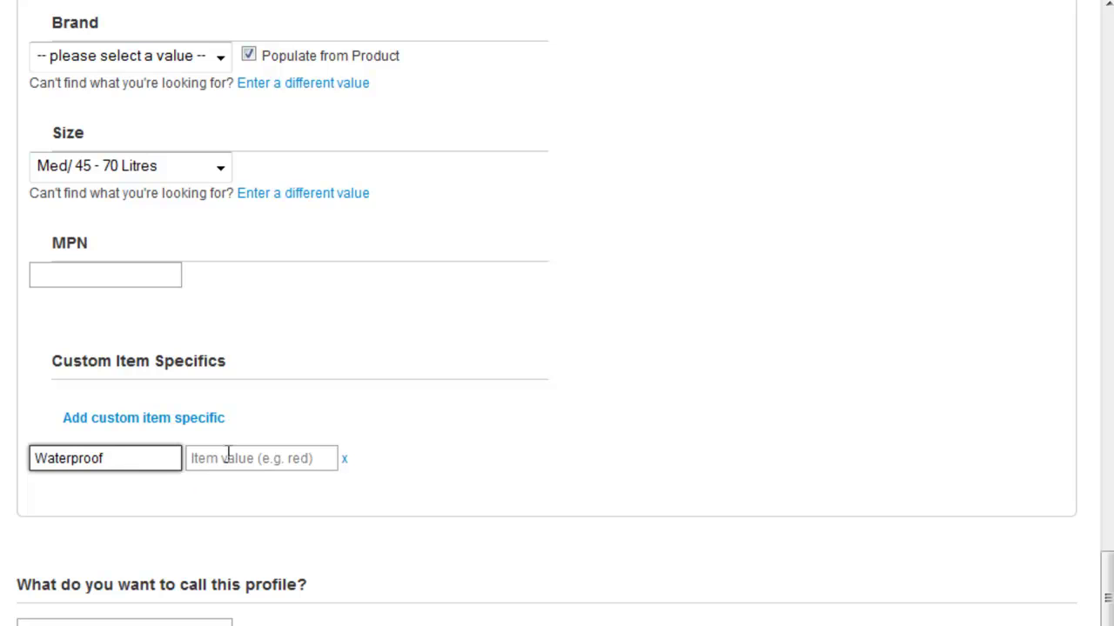
{"action": "left_click", "coordinate": [228, 452]}
{"action": "type", "text": "Yes"}
{"action": "left_click", "coordinate": [246, 511]}
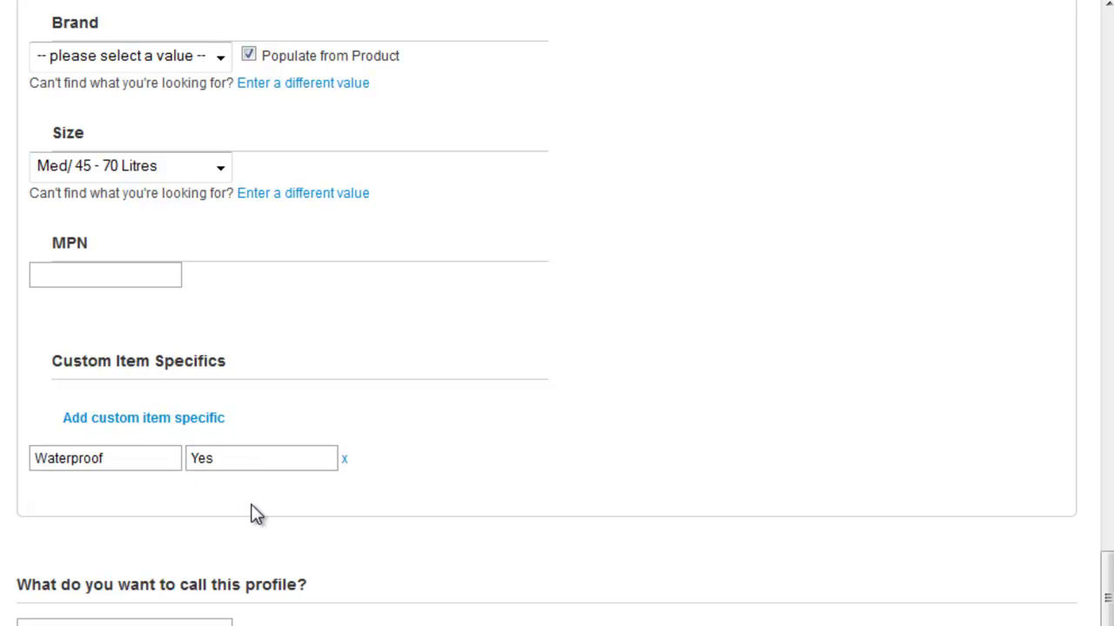
Name the listing profile Backpacks and save it.
{"action": "scroll", "coordinate": [256, 514], "scroll_direction": "down", "scroll_amount": 3}
{"action": "left_click", "coordinate": [217, 486]}
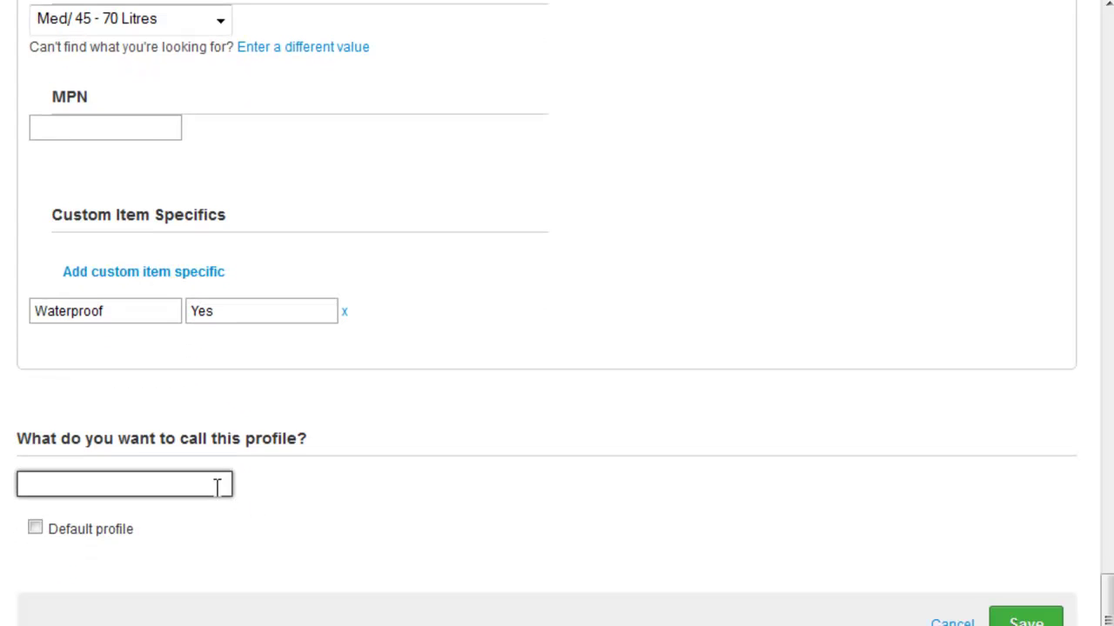
{"action": "type", "text": "Backpacks"}
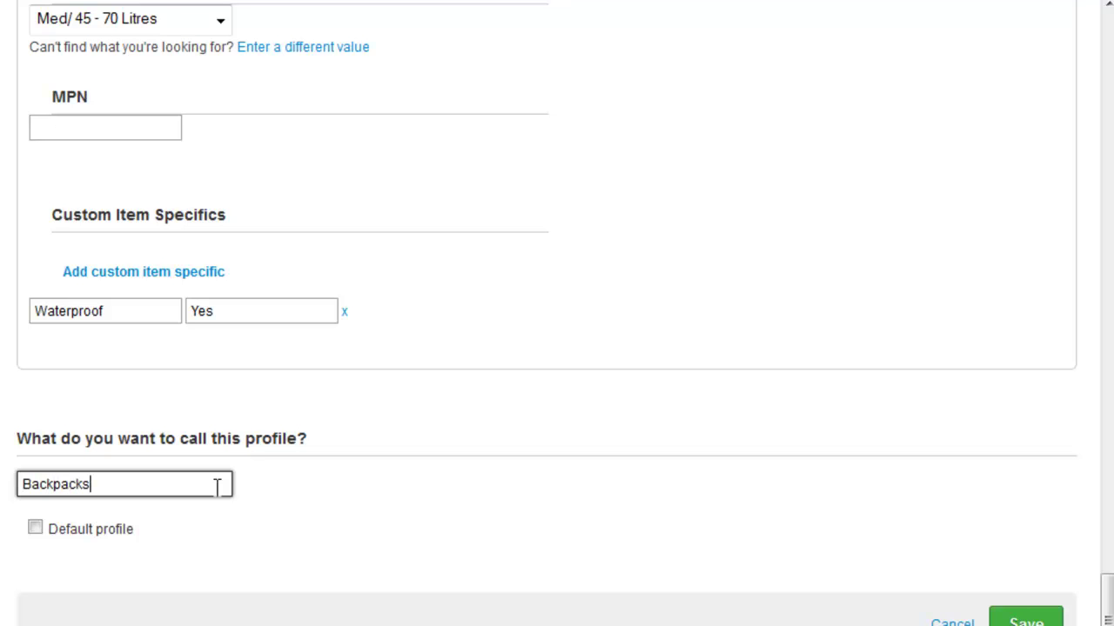
{"action": "left_click", "coordinate": [1025, 623]}
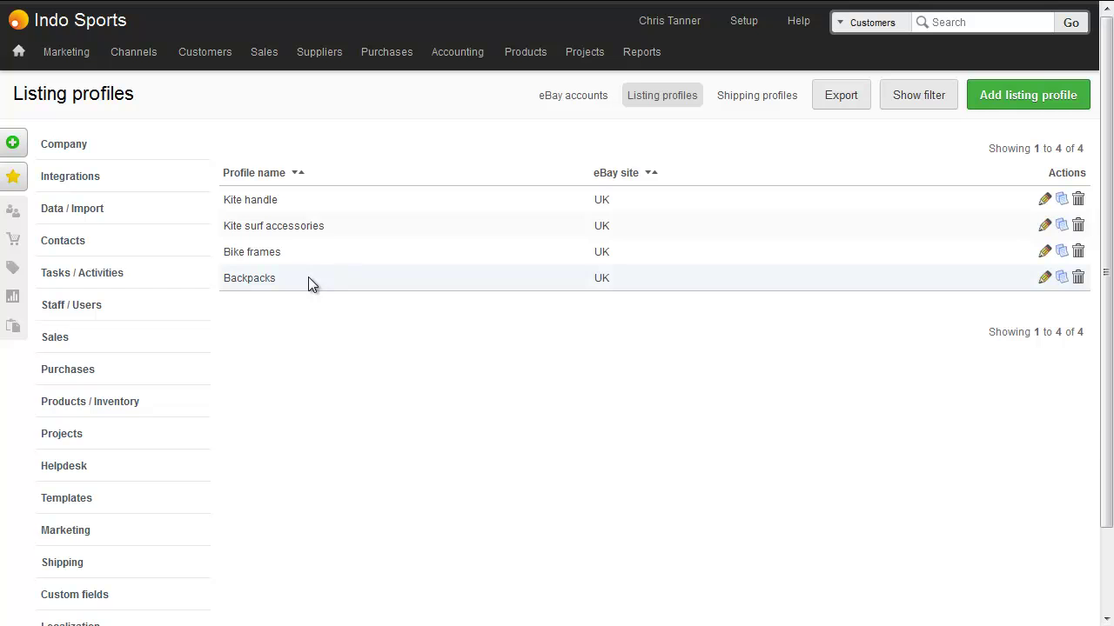
Search the products for "over".
{"action": "left_click", "coordinate": [863, 23]}
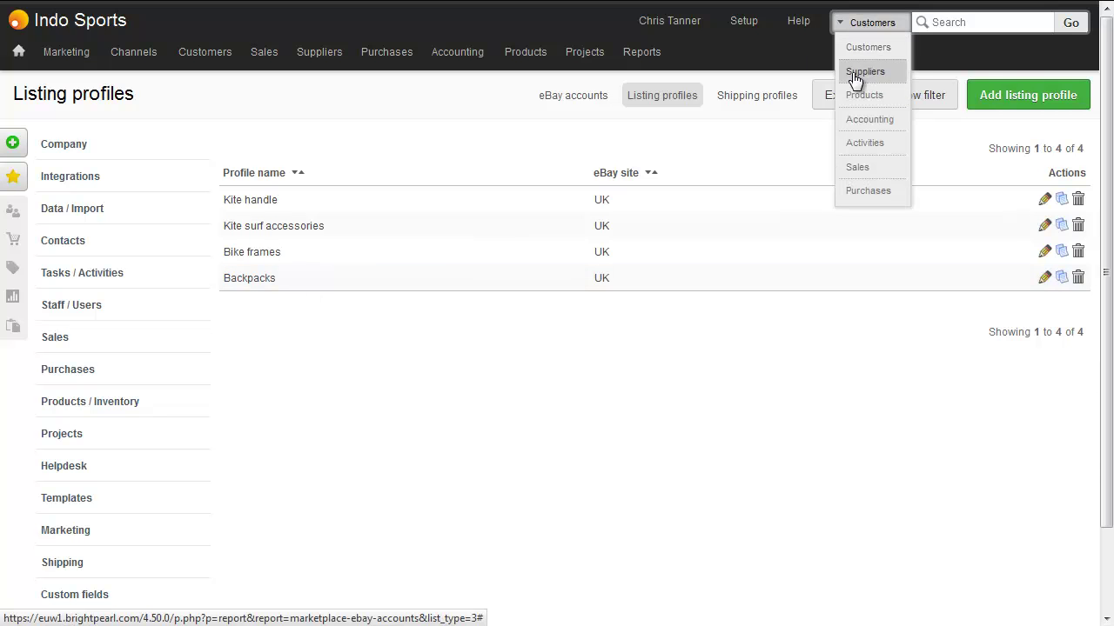
{"action": "left_click", "coordinate": [863, 96]}
{"action": "left_click", "coordinate": [1068, 26]}
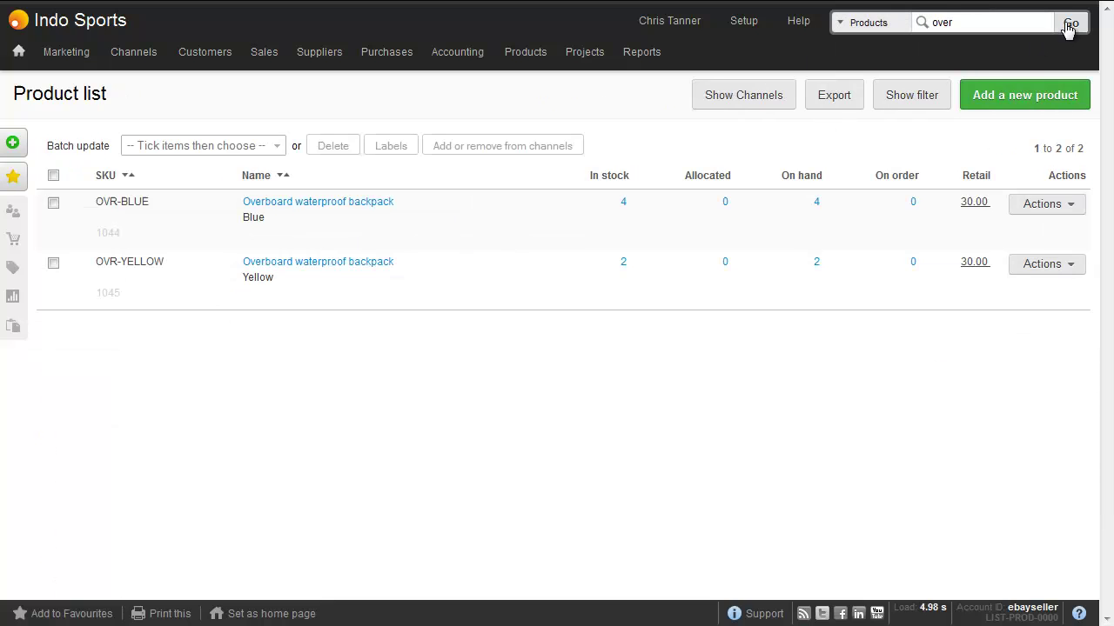
Select both Overboard waterproof backpack products and start adding them to the eBay channel.
{"action": "left_click", "coordinate": [53, 177]}
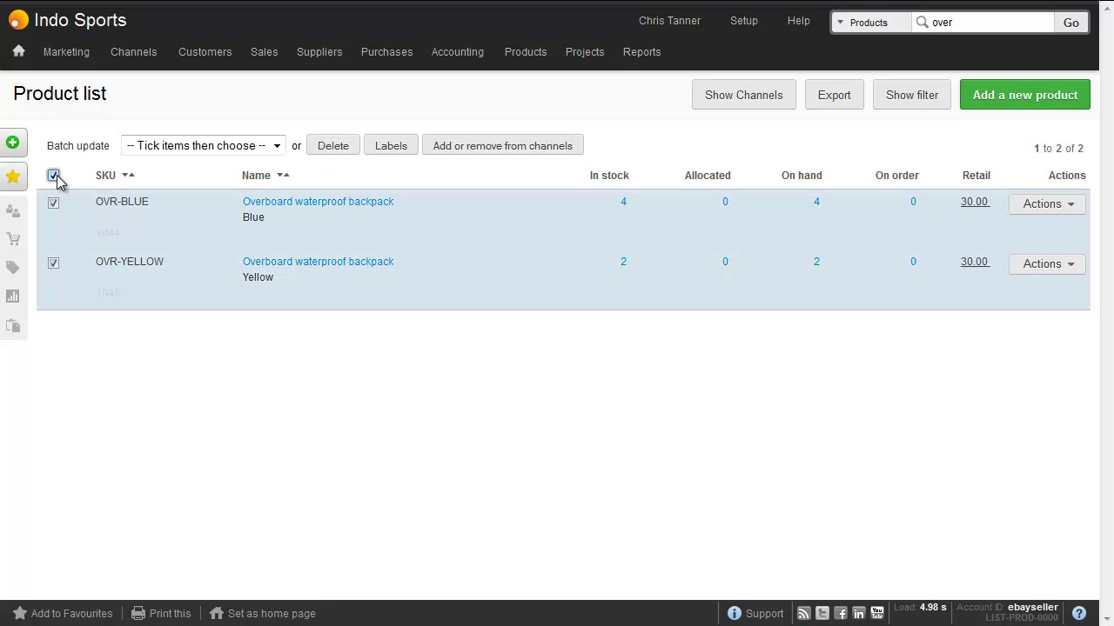
{"action": "left_click", "coordinate": [502, 148]}
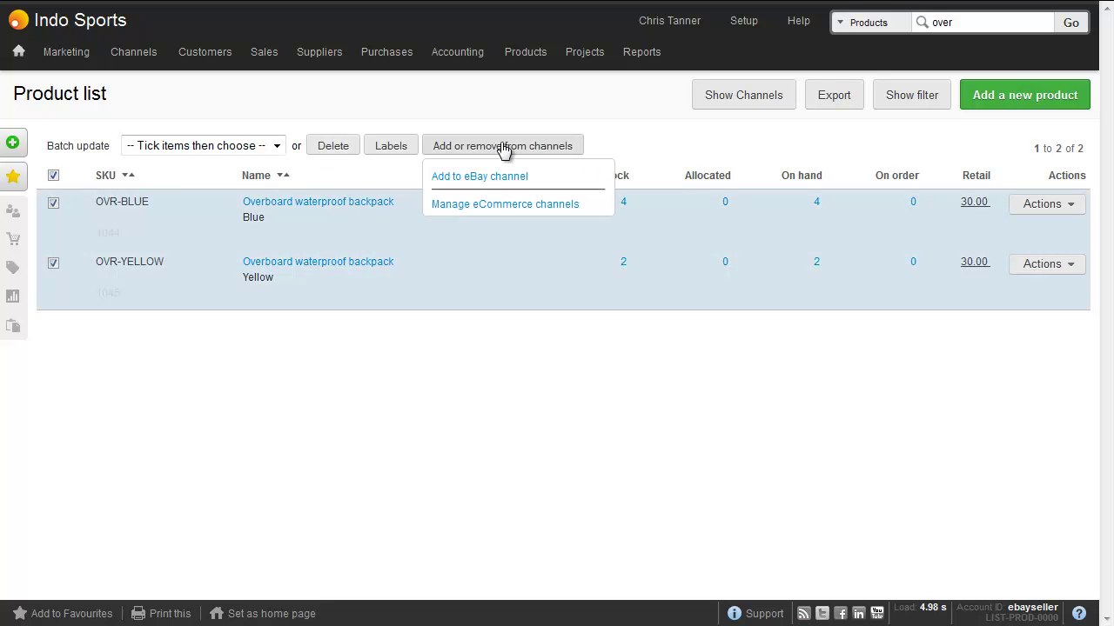
{"action": "left_click", "coordinate": [489, 177]}
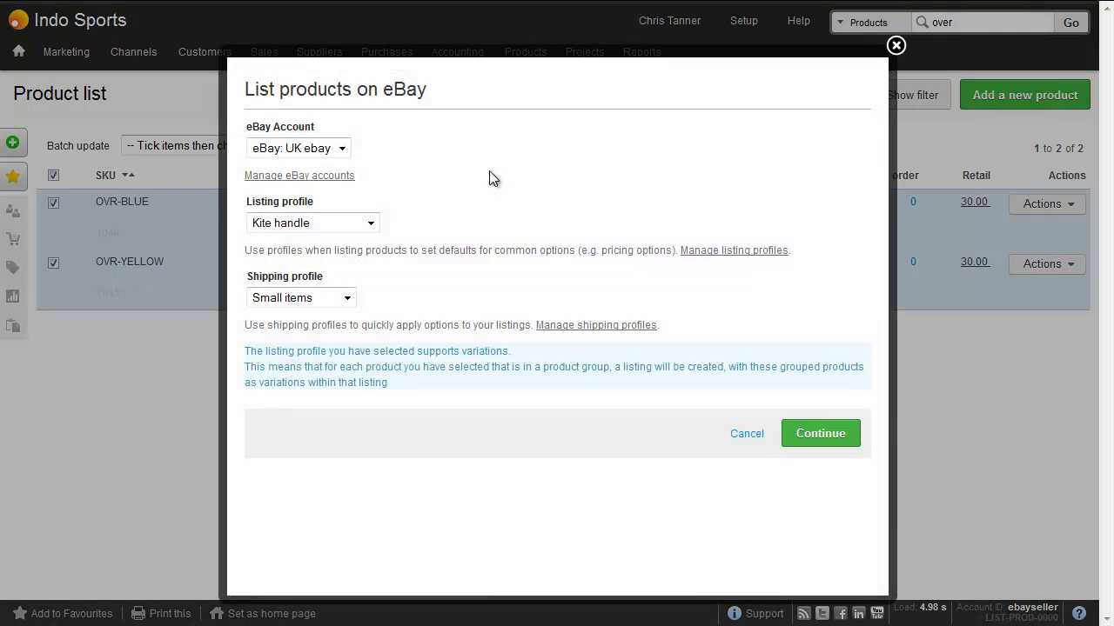
Create the eBay listing with the Backpacks listing profile and the Standard carrier shipping profile.
{"action": "left_click", "coordinate": [371, 222]}
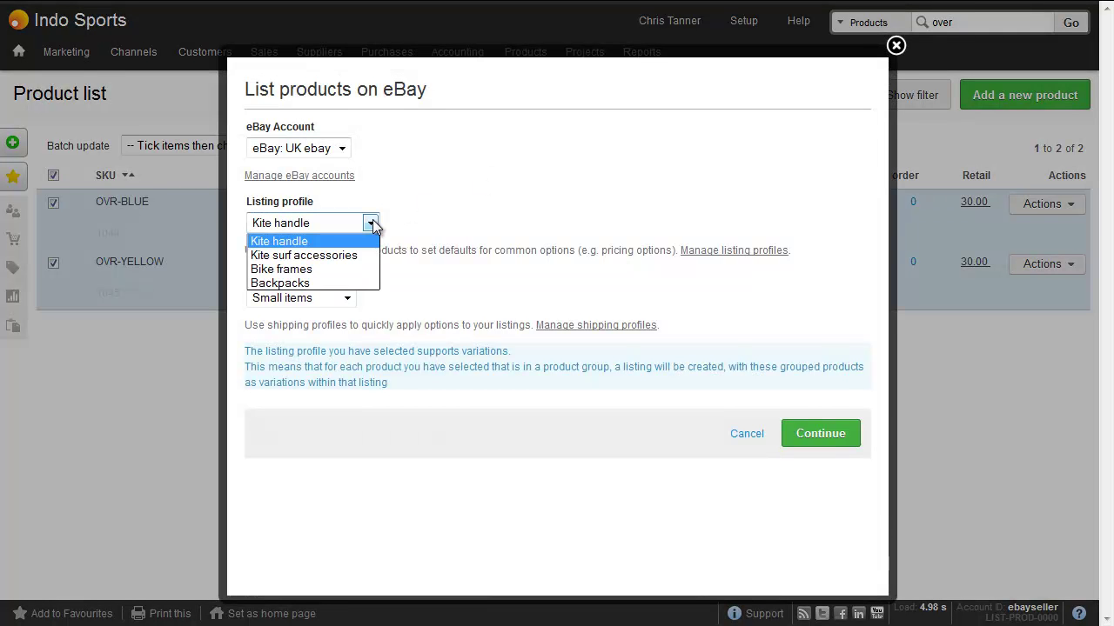
{"action": "left_click", "coordinate": [353, 283]}
{"action": "left_click", "coordinate": [348, 297]}
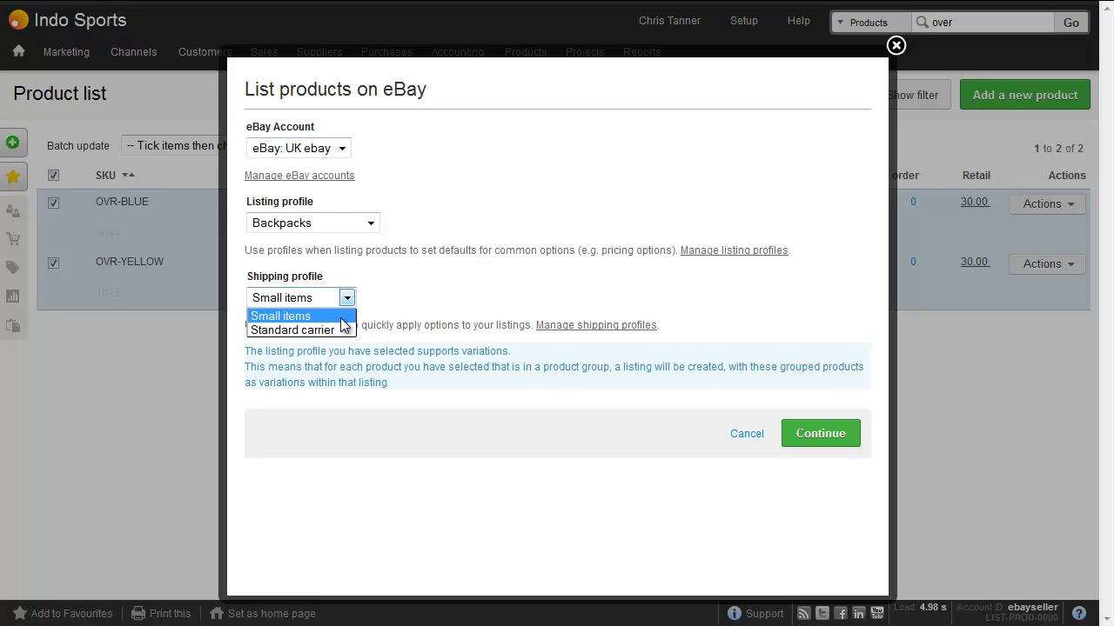
{"action": "left_click", "coordinate": [339, 331]}
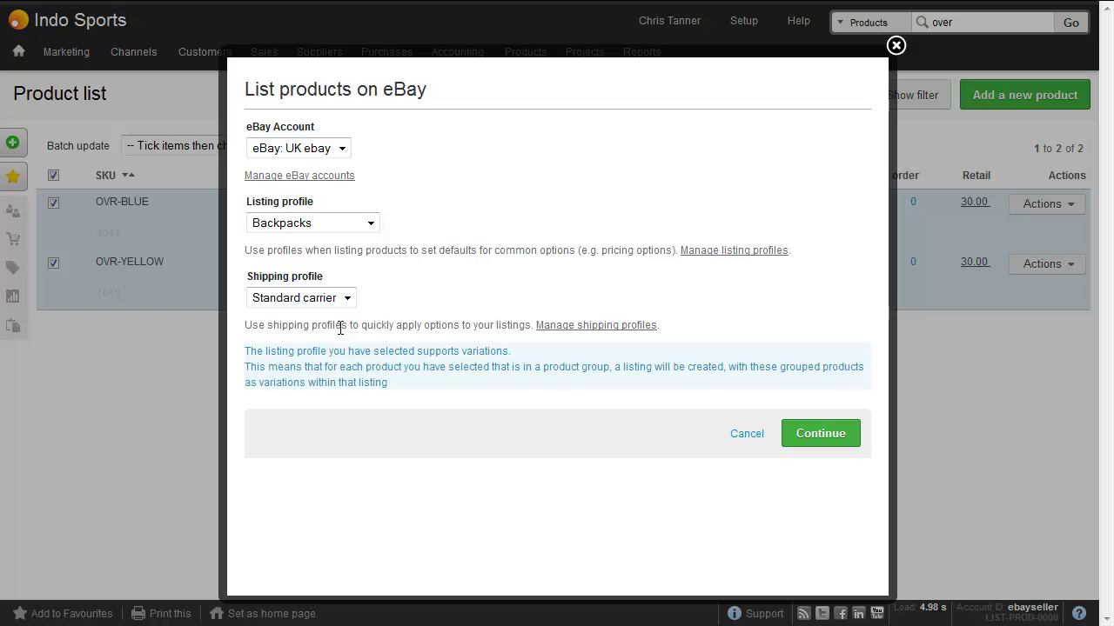
{"action": "left_click", "coordinate": [820, 433]}
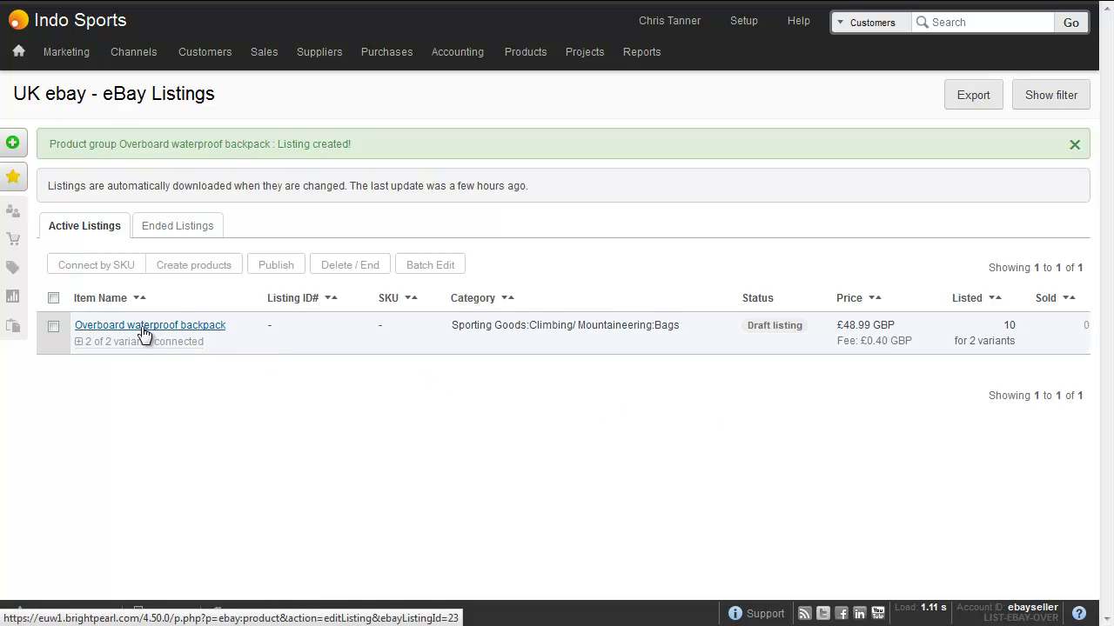
Expand the variants of the Overboard waterproof backpack draft listing, and open the listing for editing.
{"action": "left_click", "coordinate": [79, 343]}
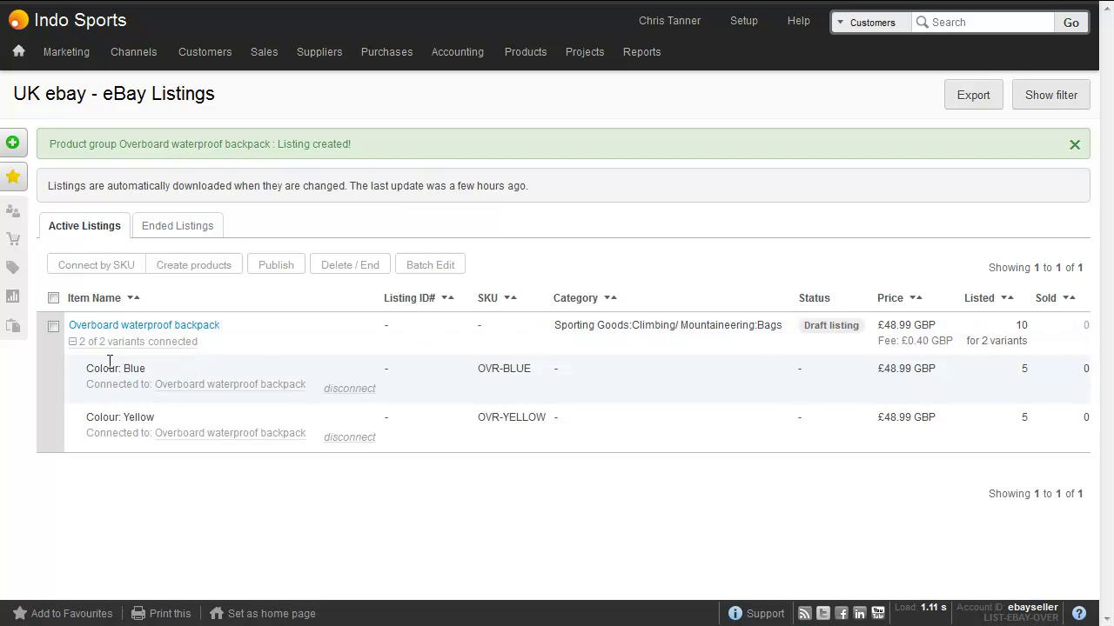
{"action": "left_click", "coordinate": [53, 325]}
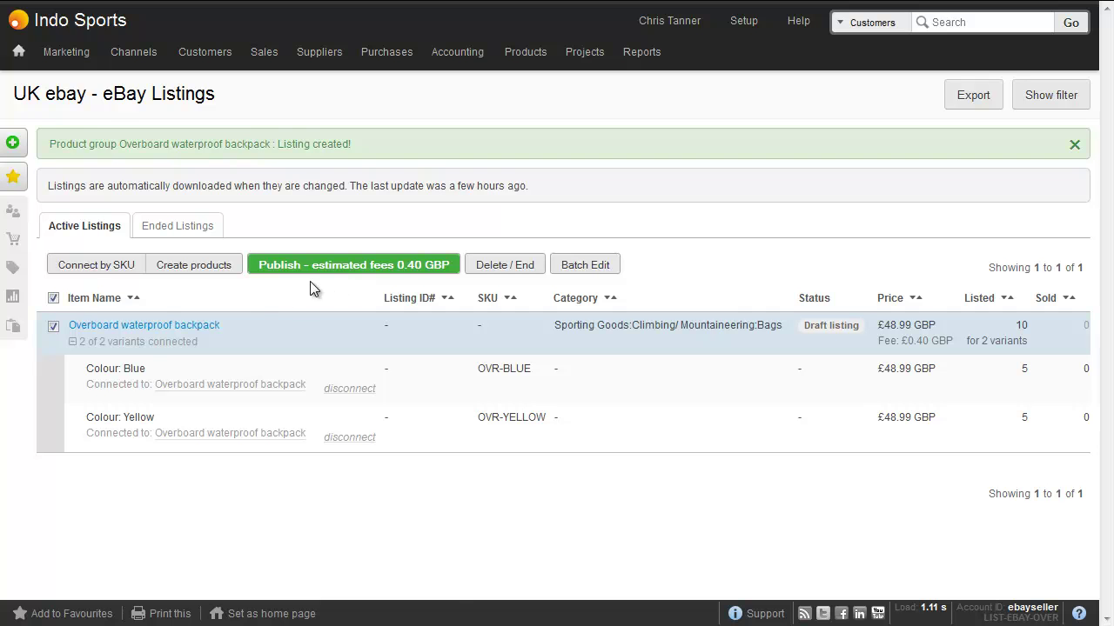
{"action": "left_click", "coordinate": [180, 327]}
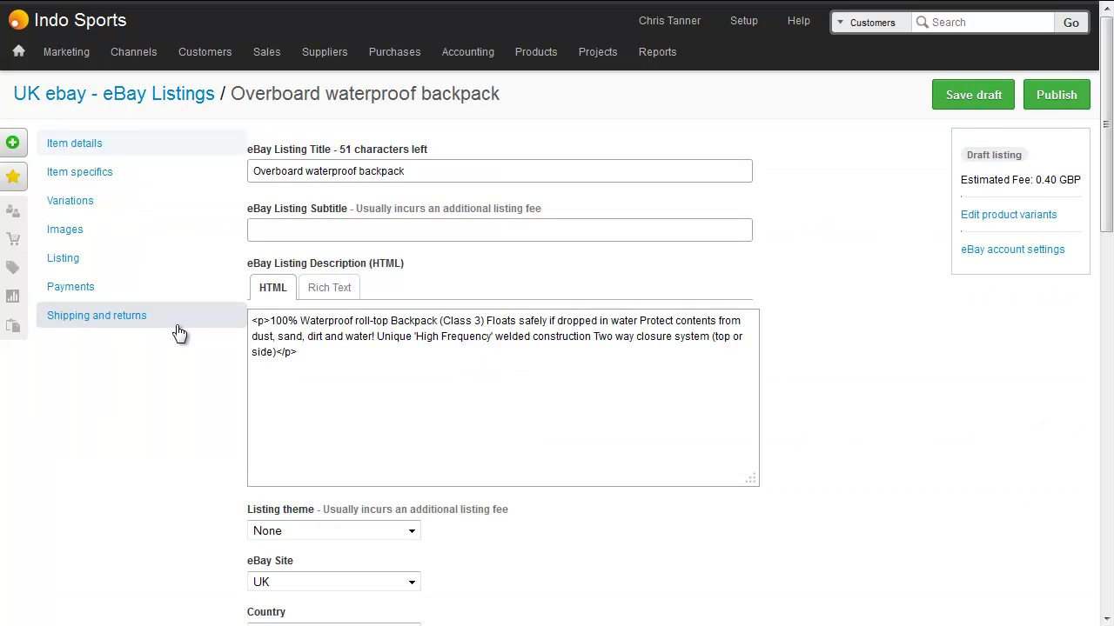
Review the draft's item details, from title and description to category, quantity limits, price list and condition.
{"action": "left_click_drag", "start_coordinate": [1109, 208], "coordinate": [1104, 302]}
{"action": "left_click_drag", "start_coordinate": [1105, 335], "coordinate": [1105, 417]}
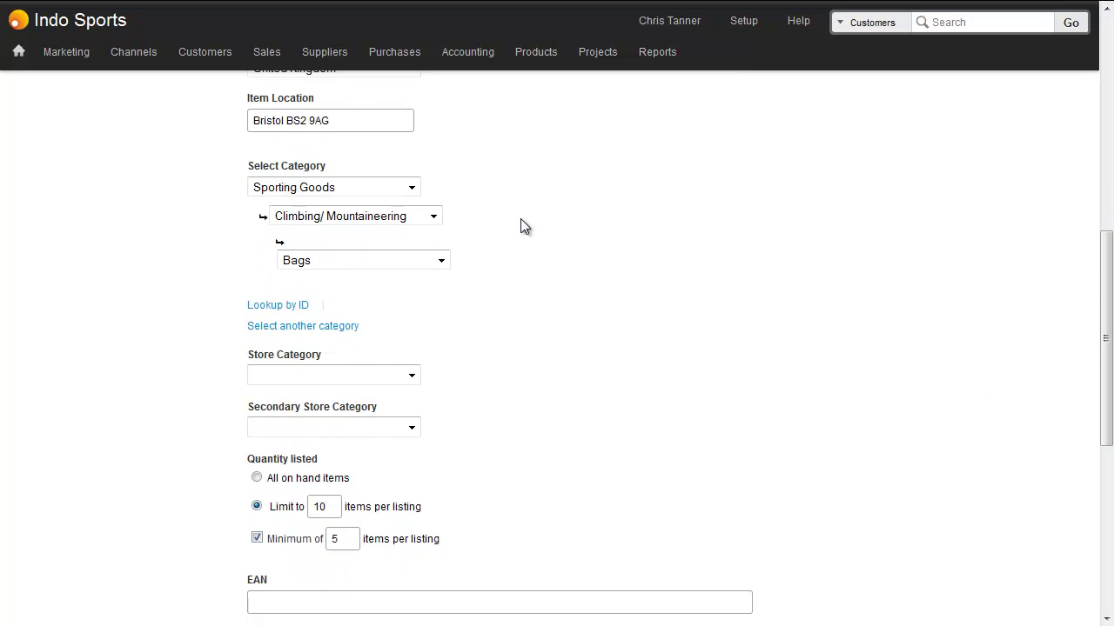
{"action": "scroll", "coordinate": [522, 233], "scroll_direction": "down", "scroll_amount": 5}
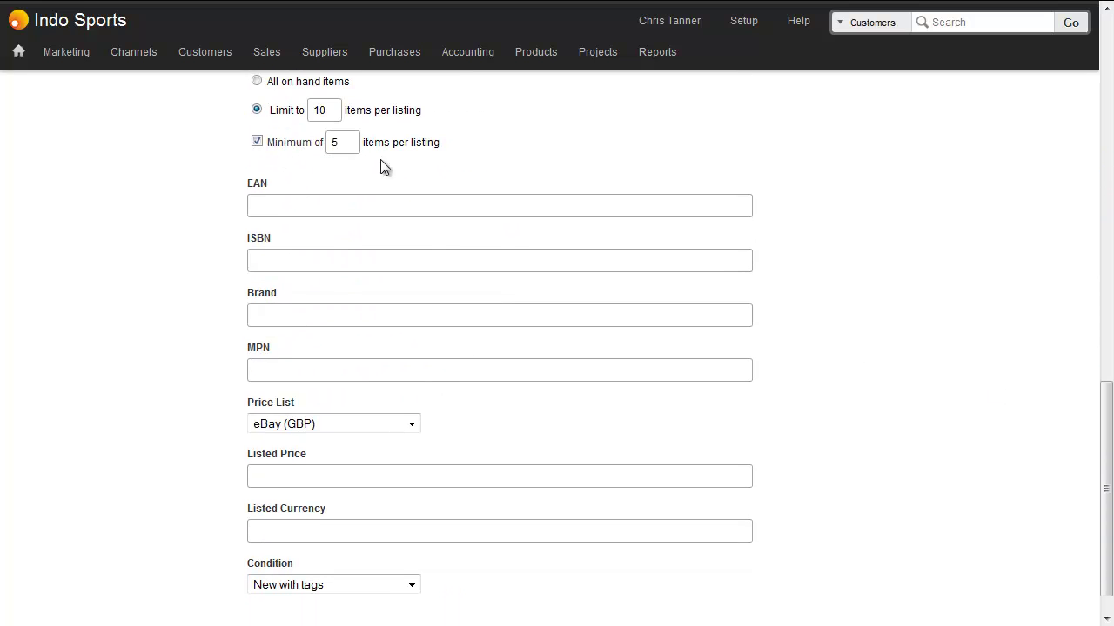
{"action": "scroll", "coordinate": [430, 287], "scroll_direction": "down", "scroll_amount": 1}
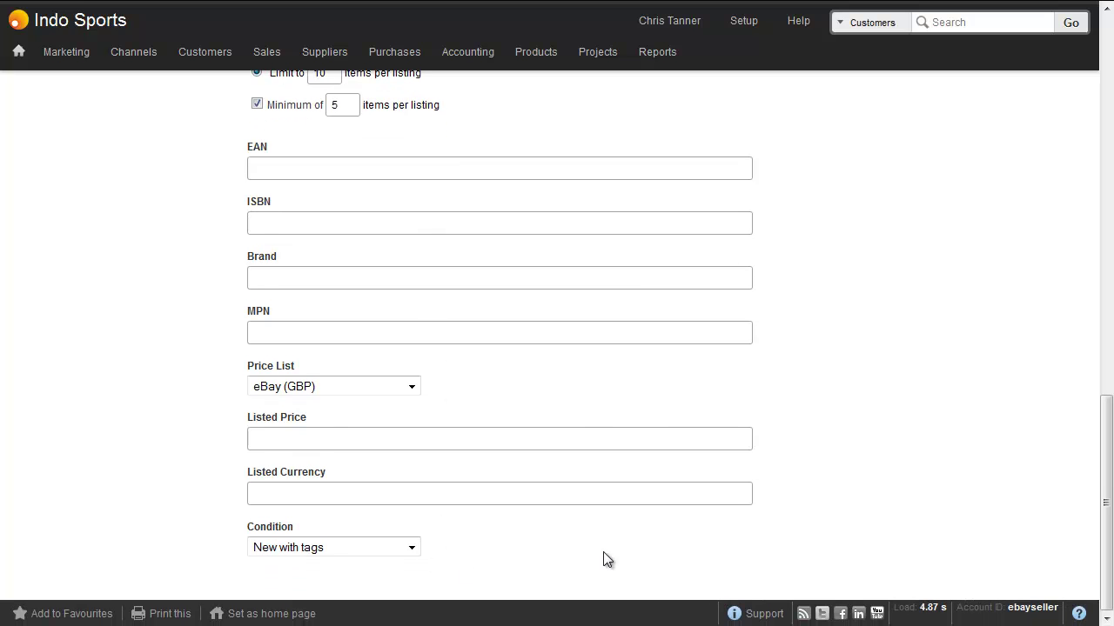
{"action": "left_click_drag", "start_coordinate": [1101, 510], "coordinate": [1098, 101]}
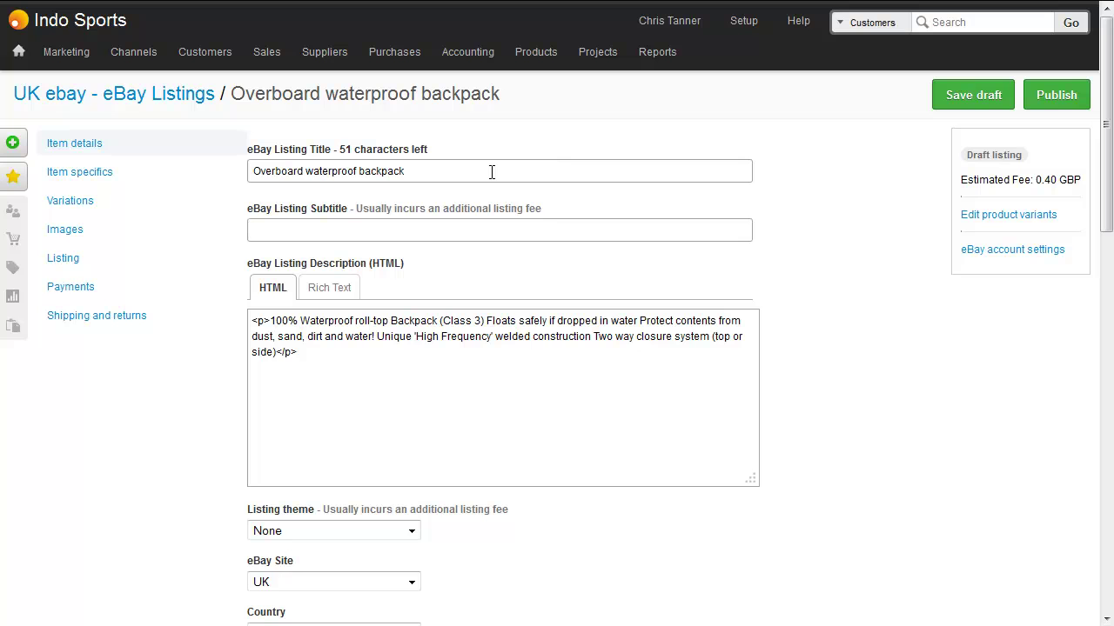
Check the draft listing's item specifics and its colour variations.
{"action": "left_click", "coordinate": [129, 184]}
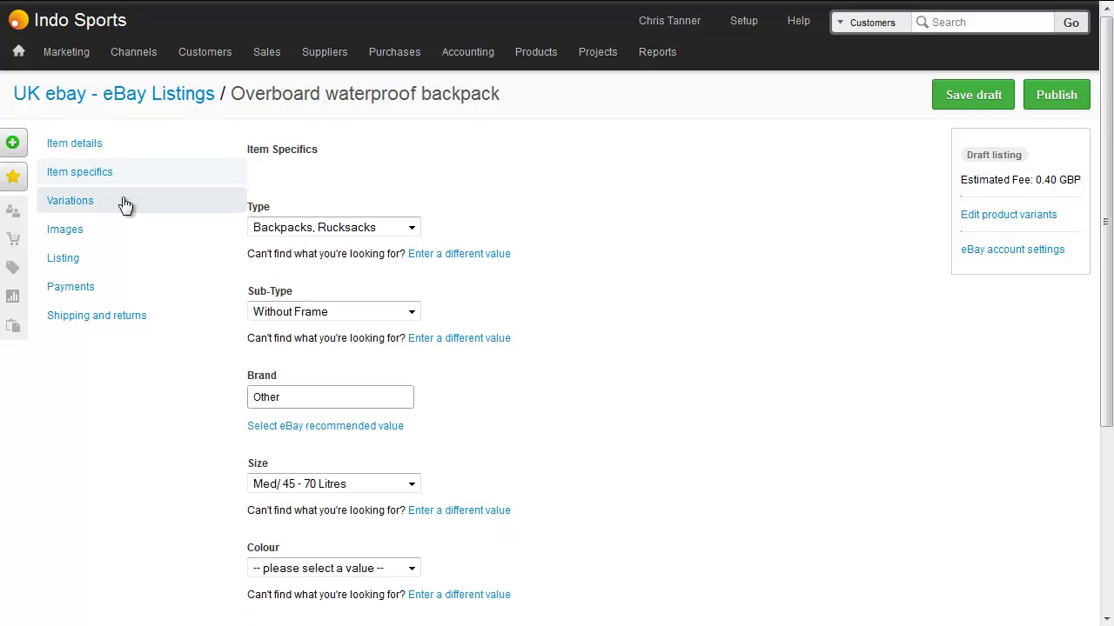
{"action": "left_click", "coordinate": [124, 201]}
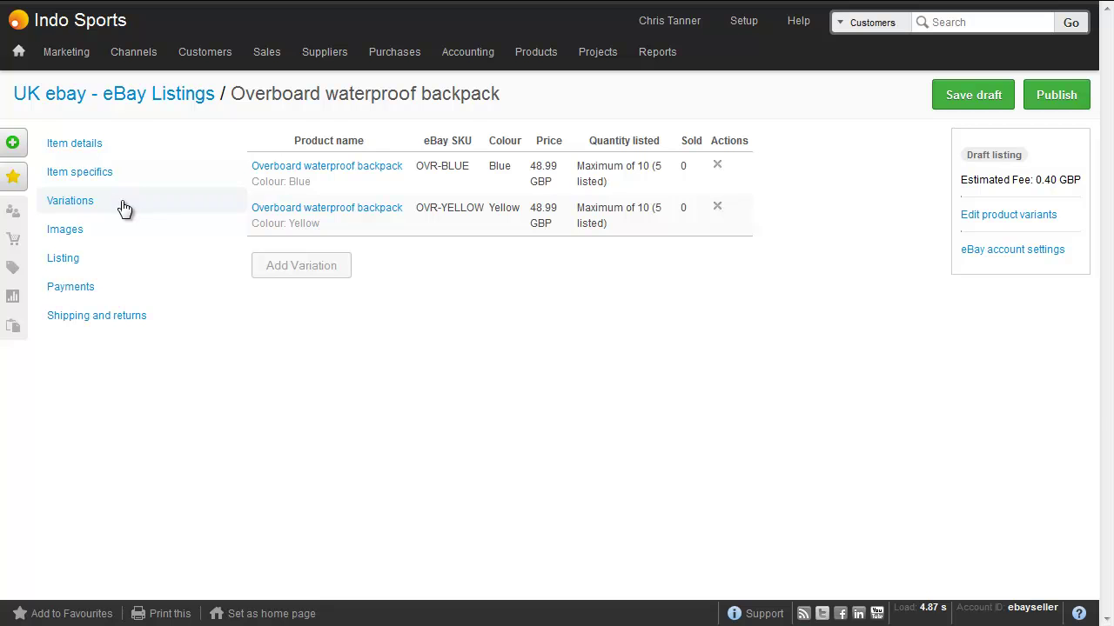
Examine the general images and the images for each colour, including the options for the variation shown.
{"action": "left_click", "coordinate": [120, 238]}
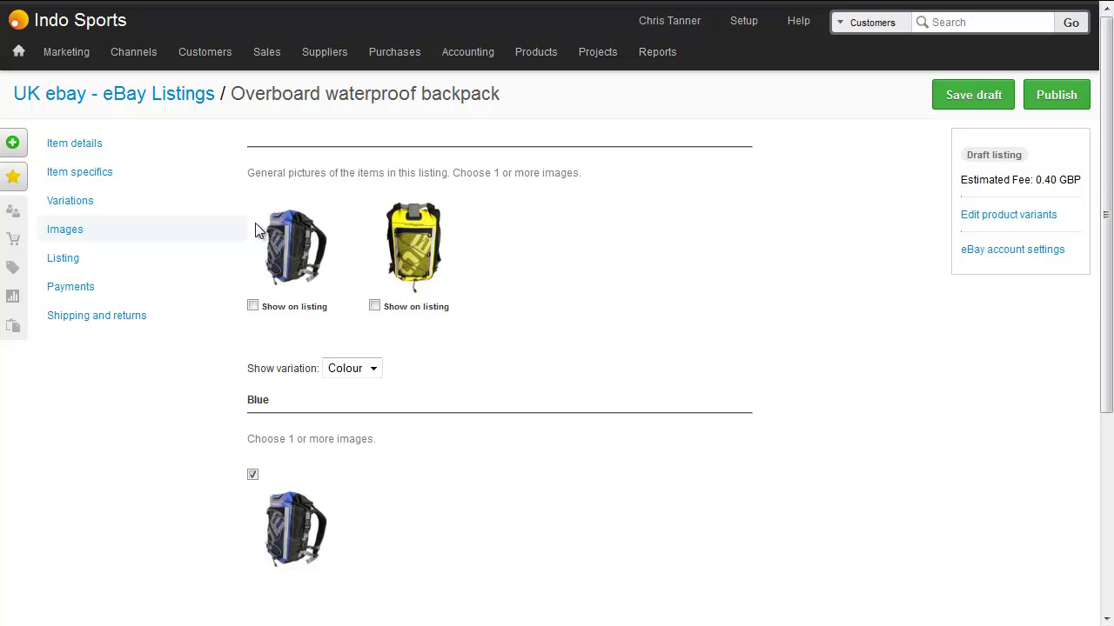
{"action": "scroll", "coordinate": [255, 223], "scroll_direction": "down", "scroll_amount": 3}
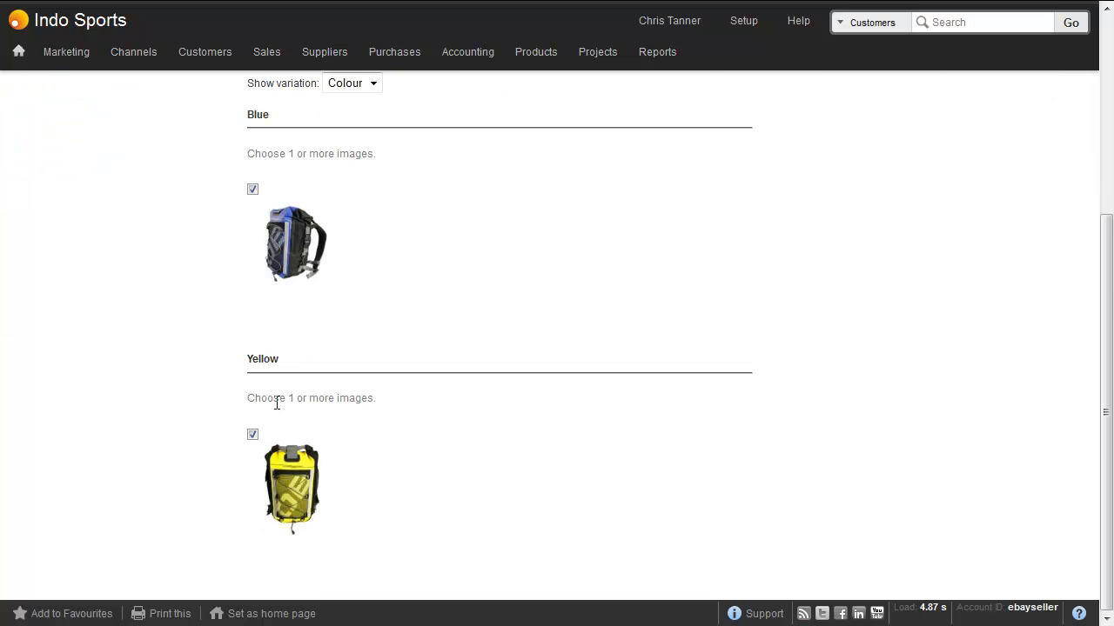
{"action": "scroll", "coordinate": [277, 412], "scroll_direction": "up", "scroll_amount": 3}
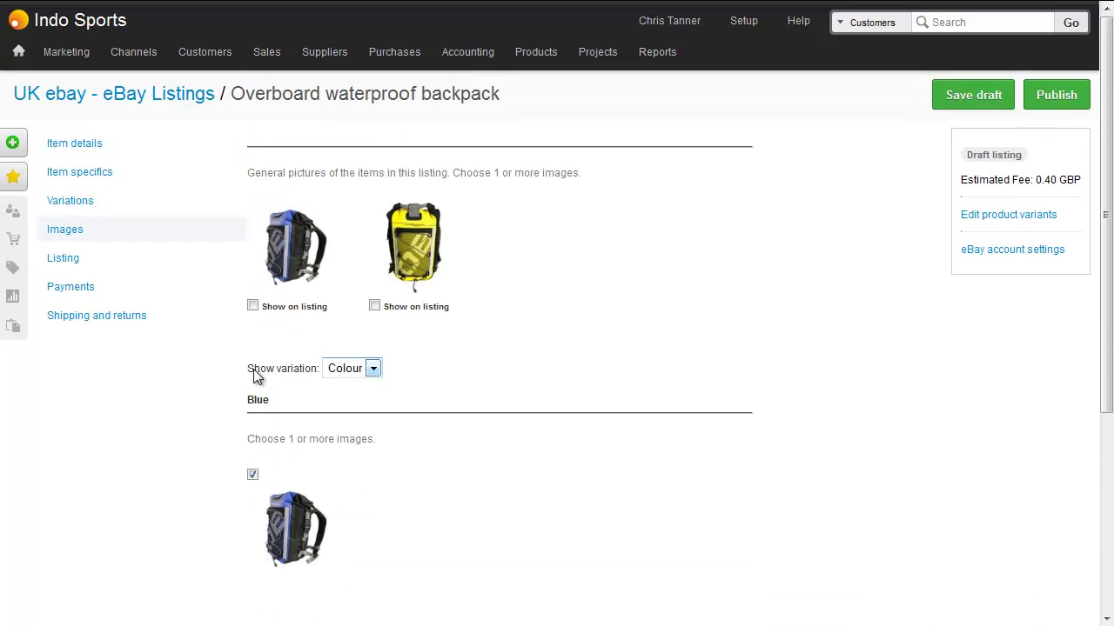
{"action": "left_click", "coordinate": [369, 373]}
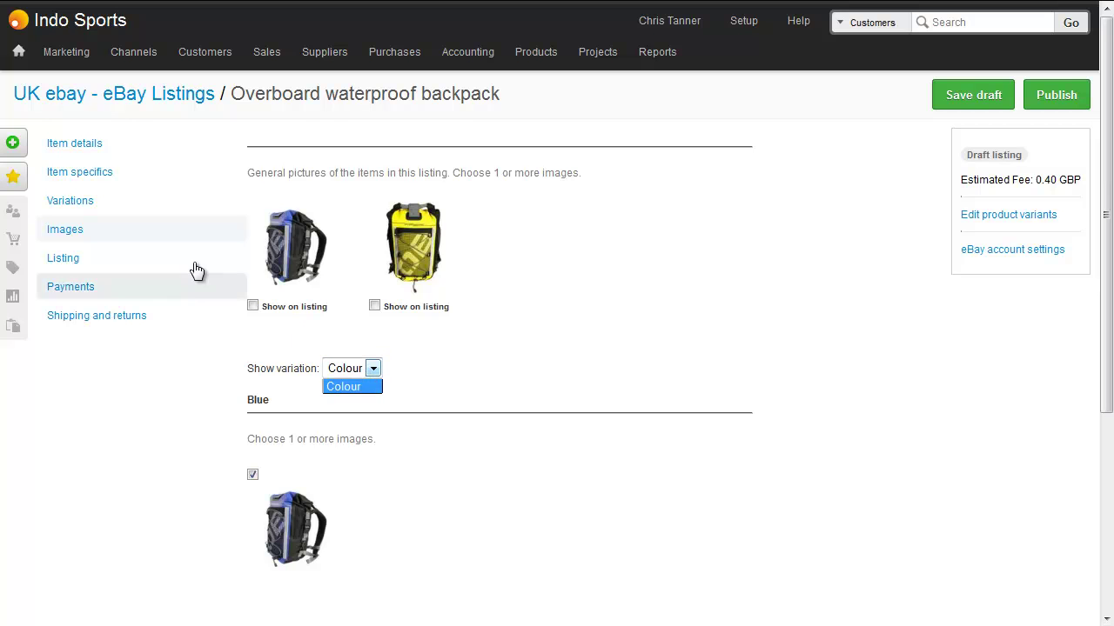
{"action": "left_click", "coordinate": [182, 266]}
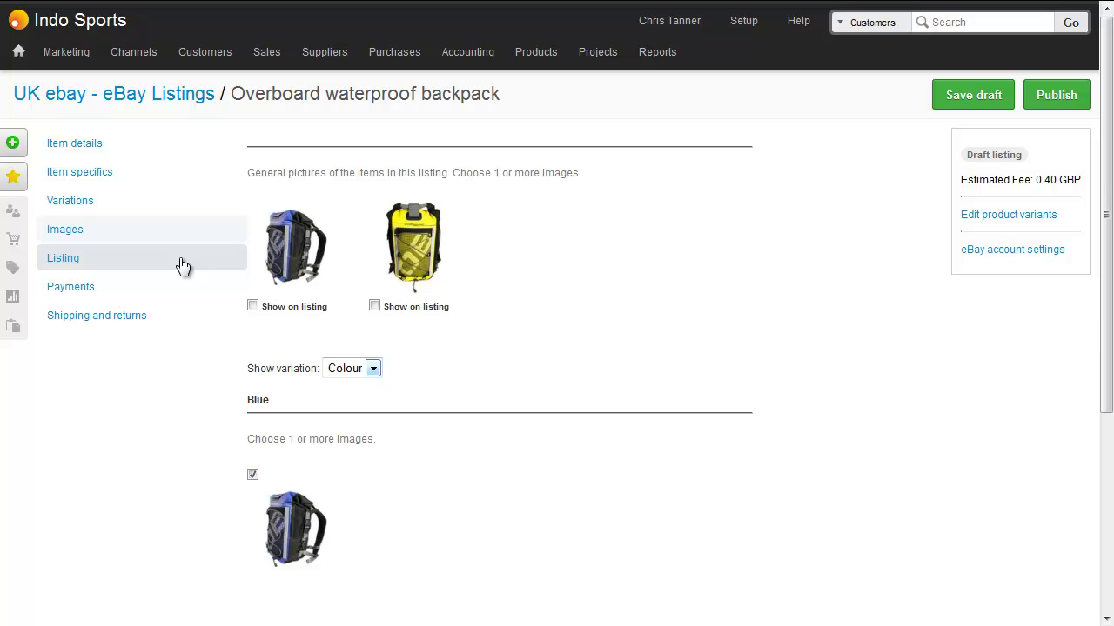
Review the draft's listing duration, payment methods, and shipping and returns settings.
{"action": "left_click", "coordinate": [141, 264]}
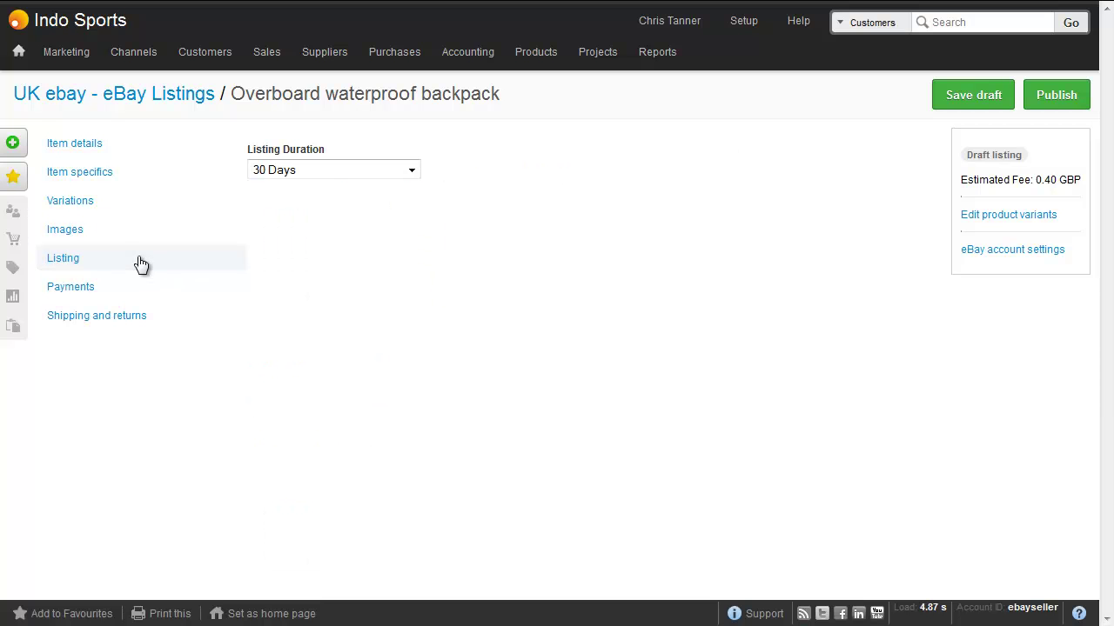
{"action": "left_click", "coordinate": [342, 170]}
{"action": "left_click", "coordinate": [211, 278]}
{"action": "left_click", "coordinate": [126, 292]}
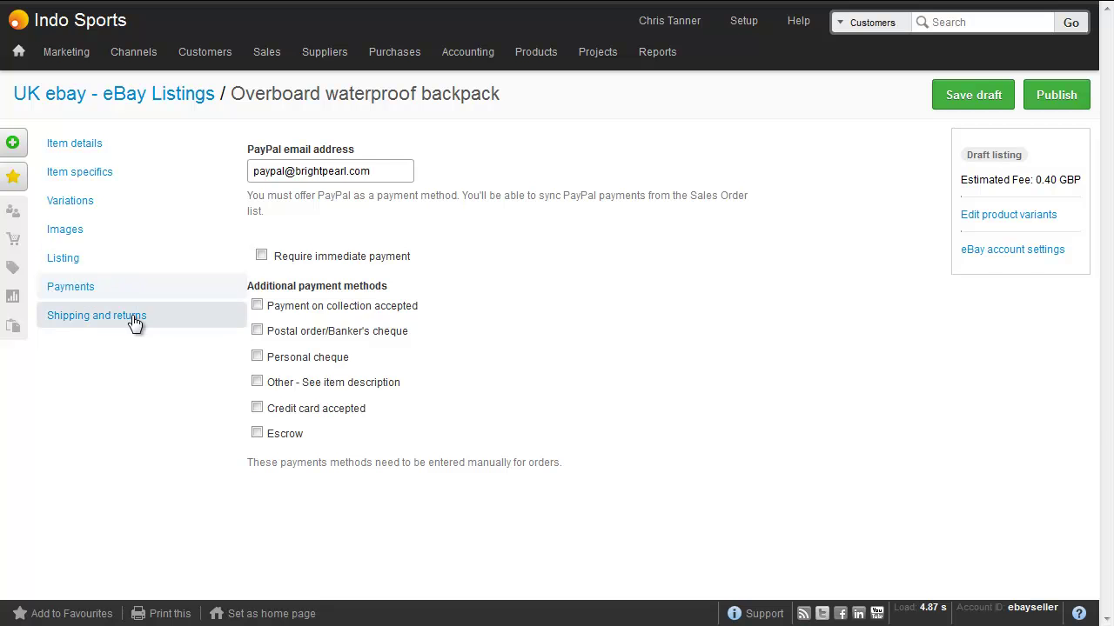
{"action": "left_click", "coordinate": [118, 322]}
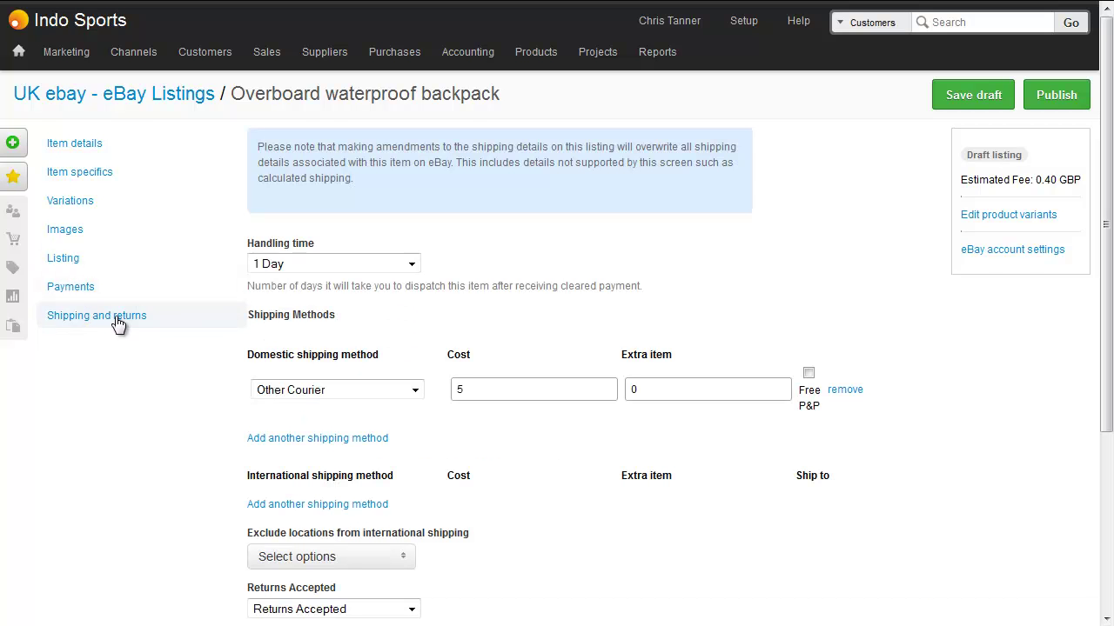